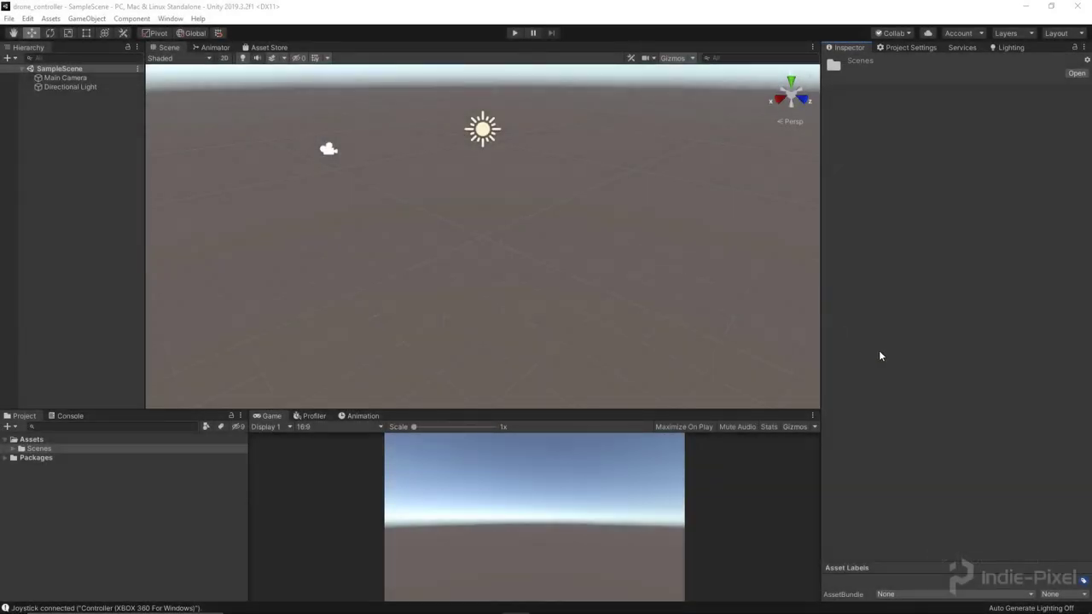
Step: Search the Package Manager for 'input sys'
click(170, 18)
click(209, 92)
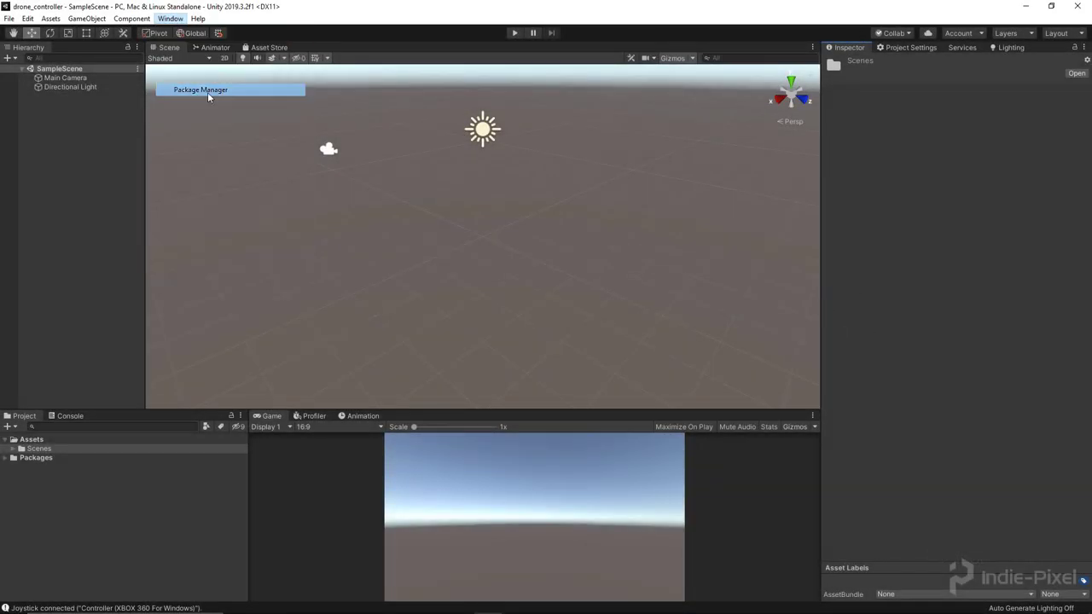
drag(406, 99, 372, 98)
click(562, 111)
text(input sys)
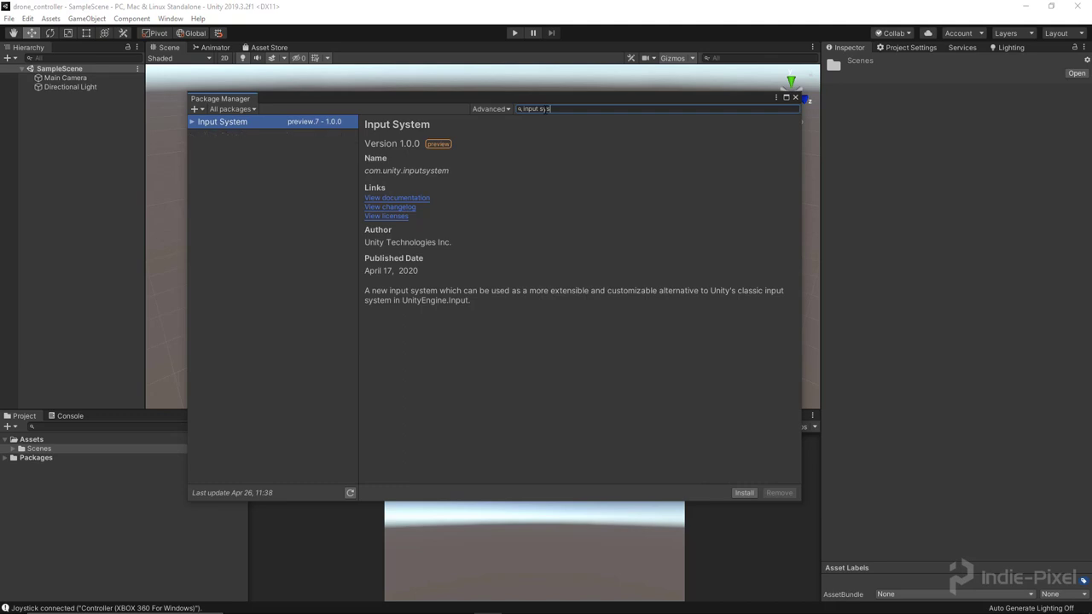
Step: Show preview packages, install Input System, and enable its new input backends
click(502, 108)
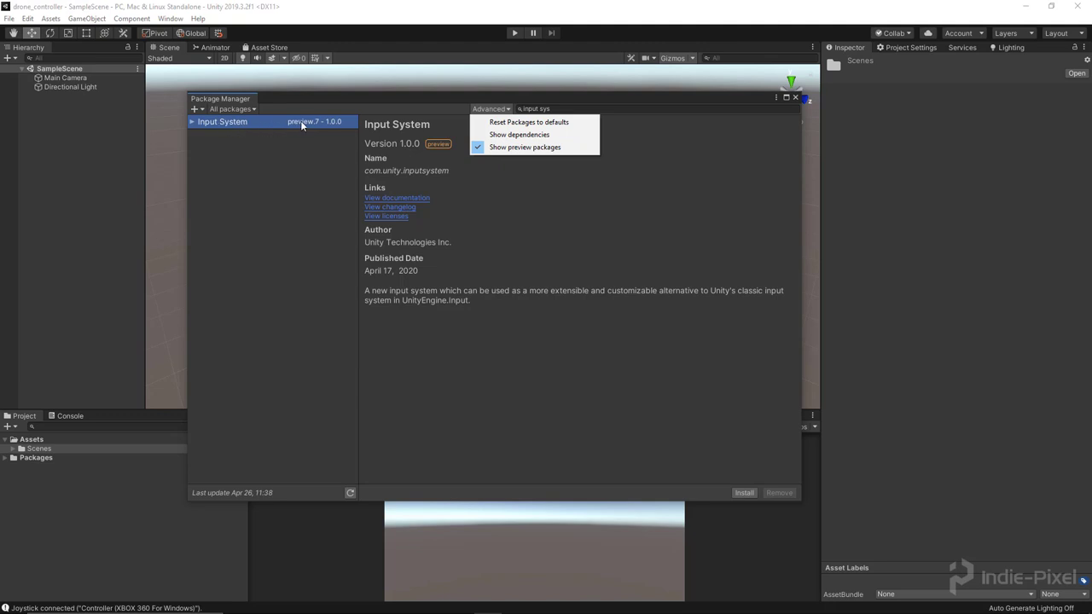
click(295, 229)
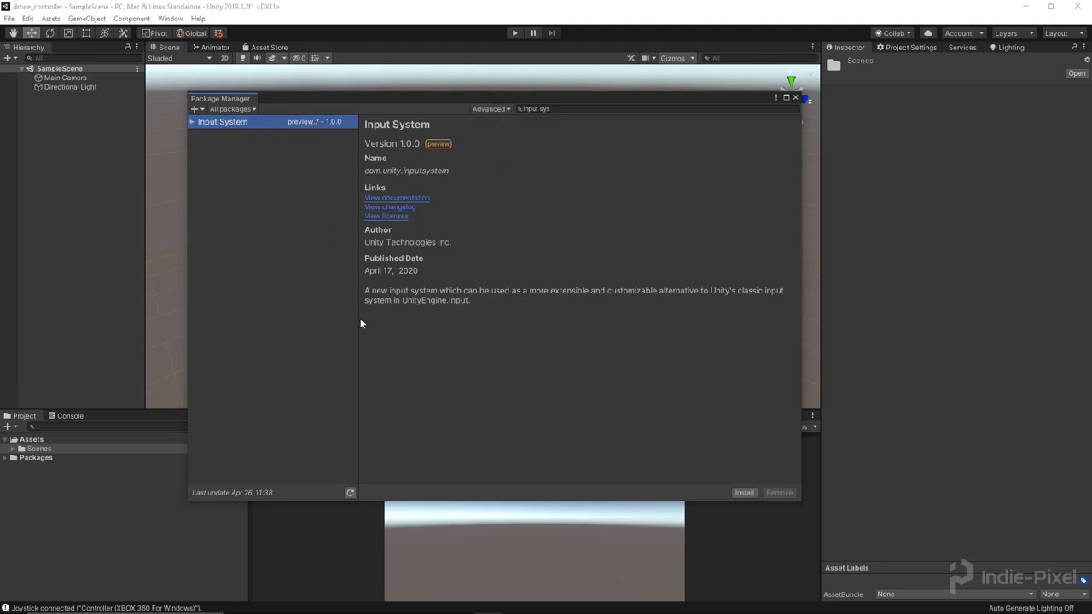
click(745, 492)
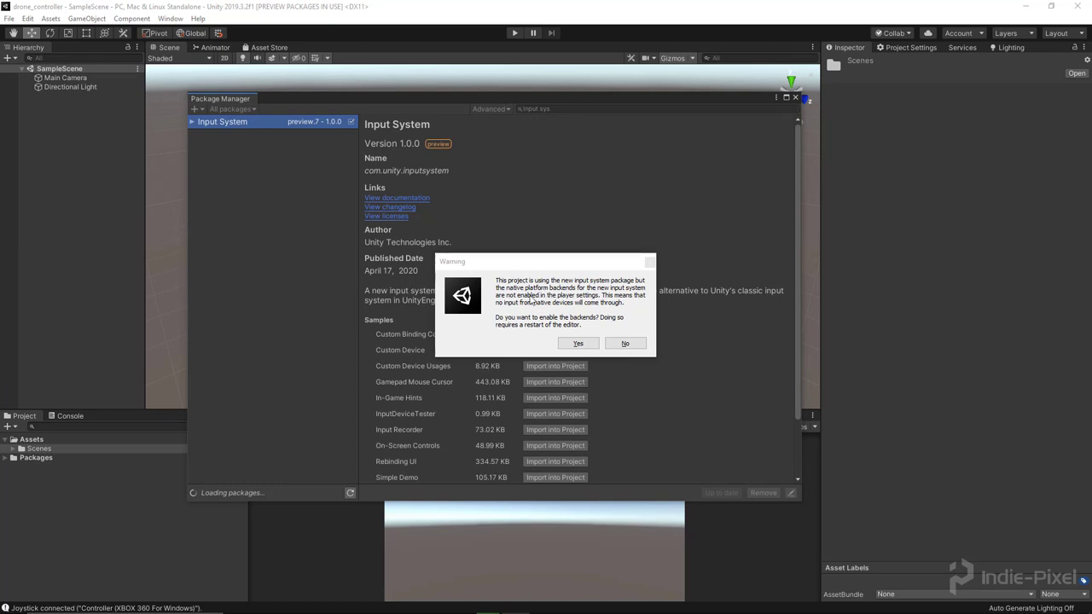
click(578, 344)
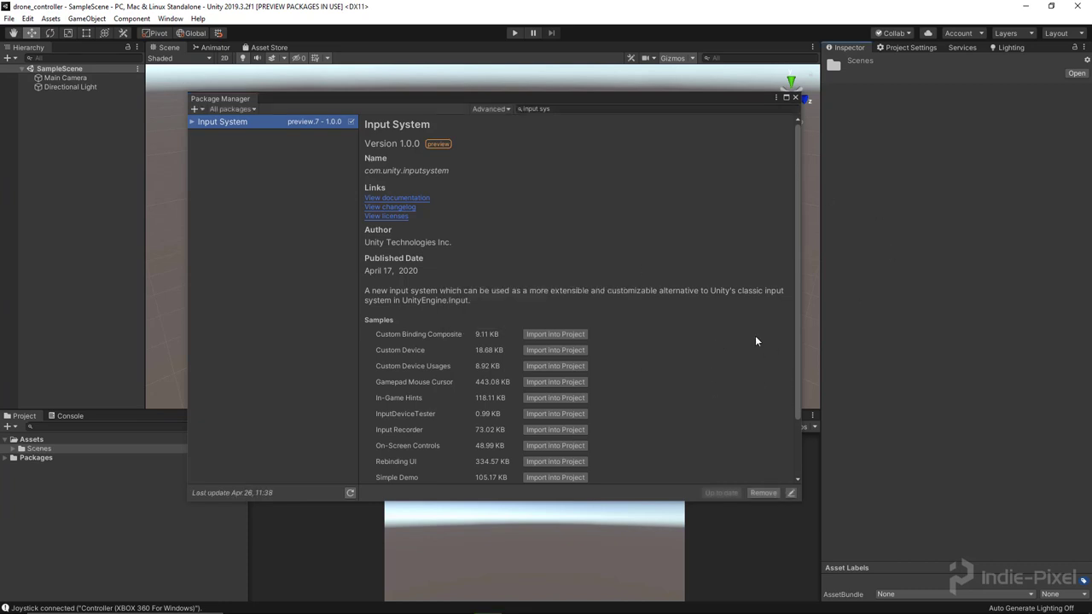
Step: Close the Package Manager and enlarge the scene view and bottom panels
click(795, 97)
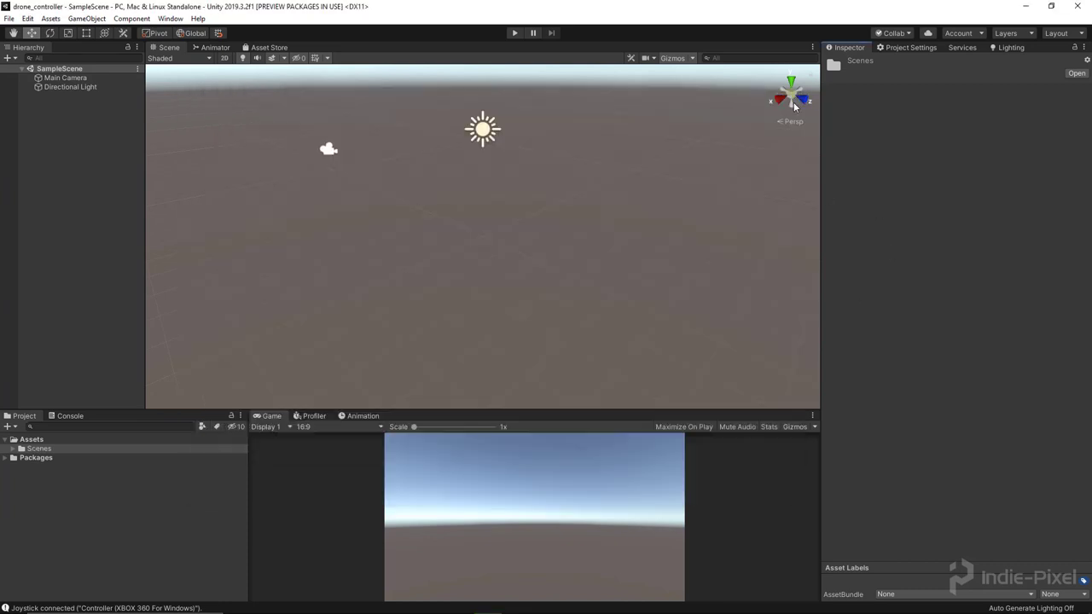
click(775, 256)
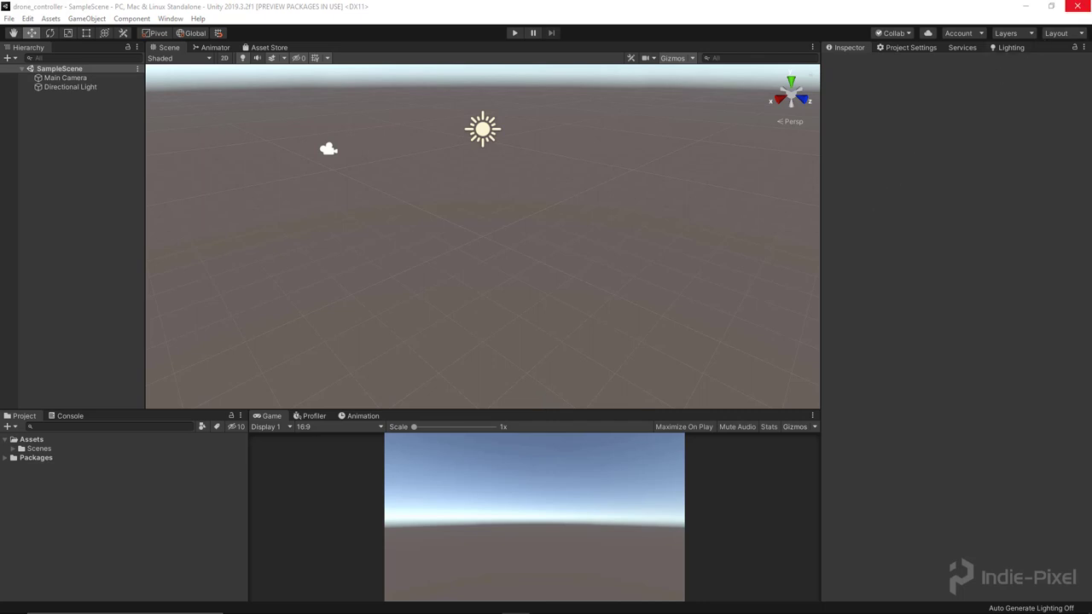
drag(822, 330, 825, 329)
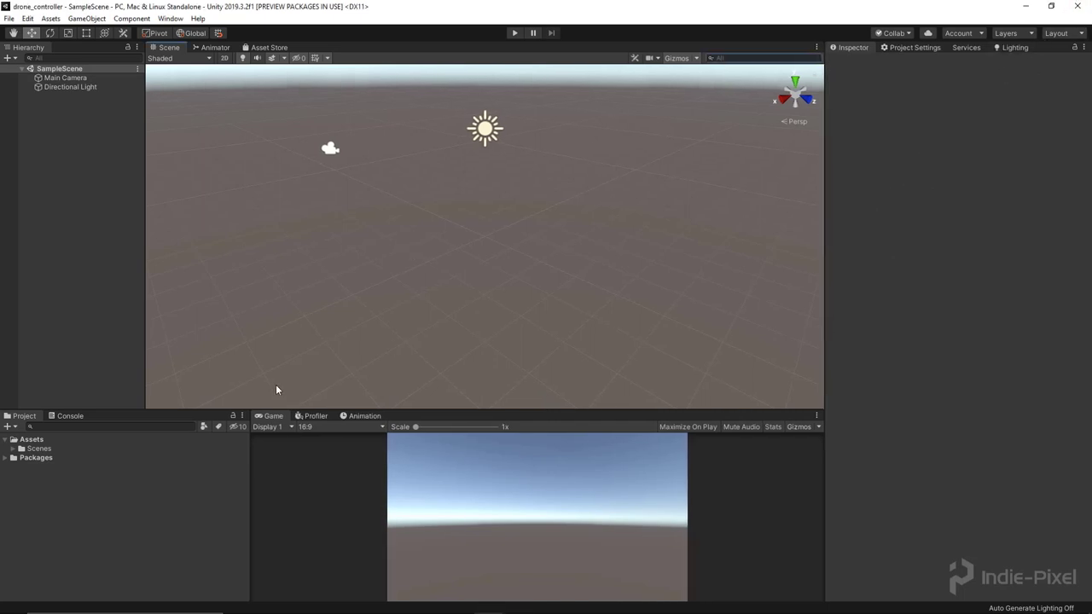
drag(205, 411, 206, 381)
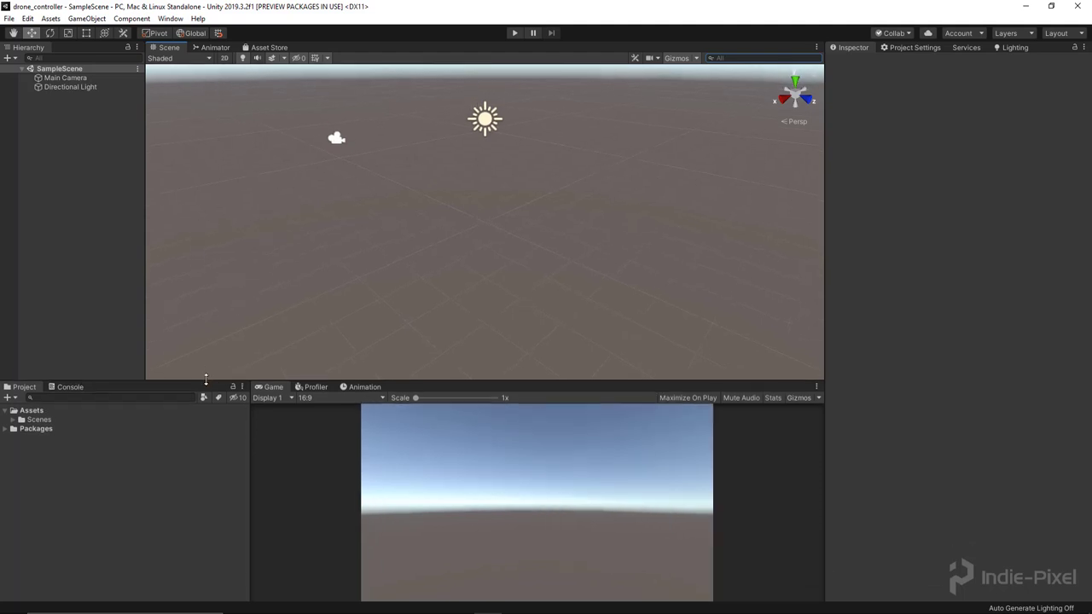
Step: Create an Input Actions asset named Drone_Inputs in Assets and open it in the editor
click(32, 411)
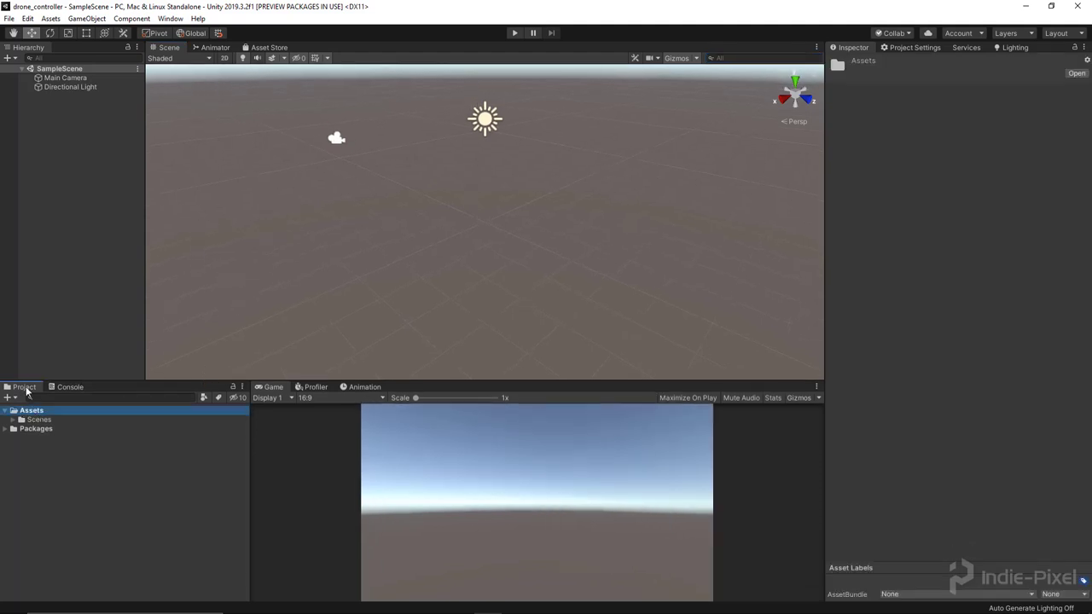
right_click(30, 417)
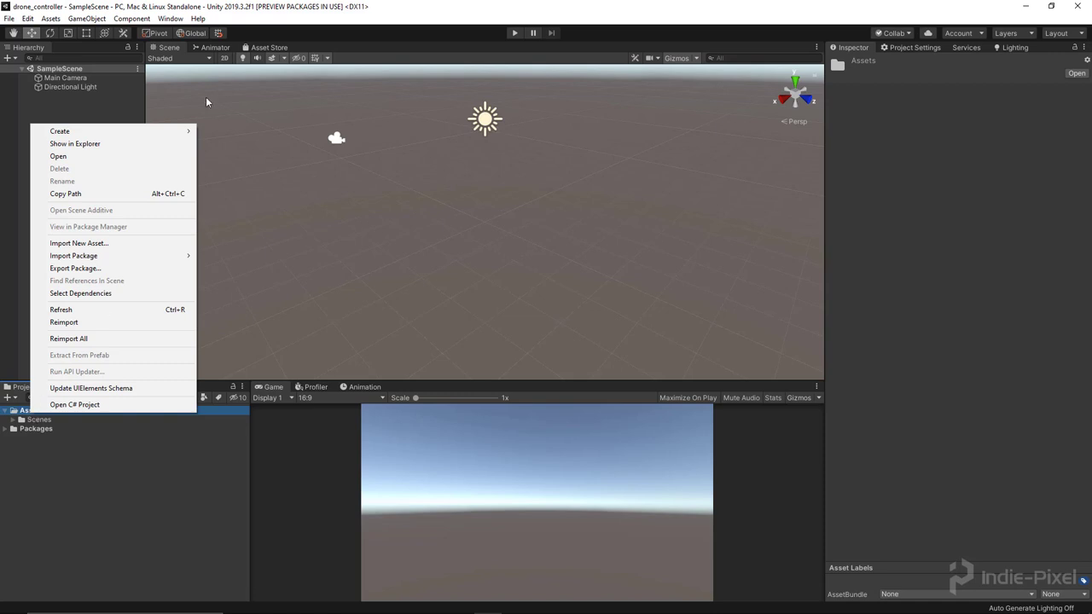
mouse_move(181, 131)
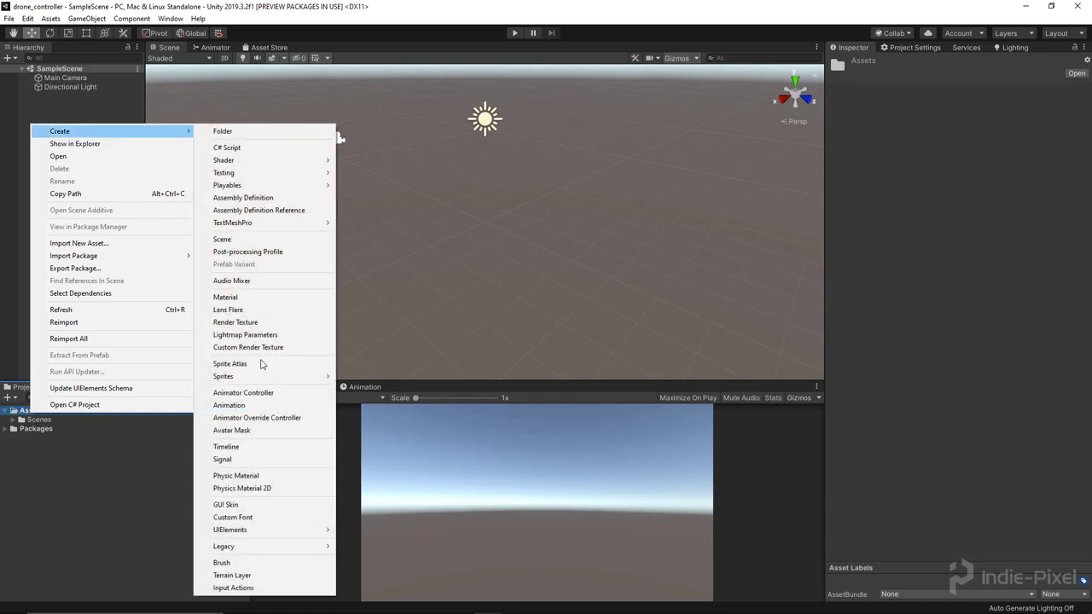
click(242, 589)
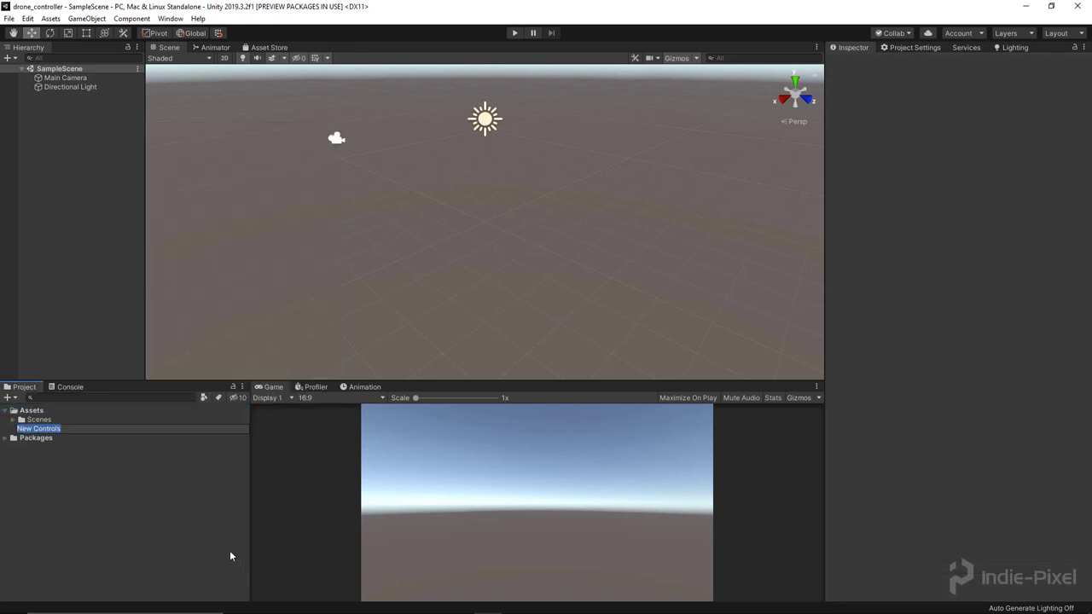
text(Drone_Inputs)
key(Return)
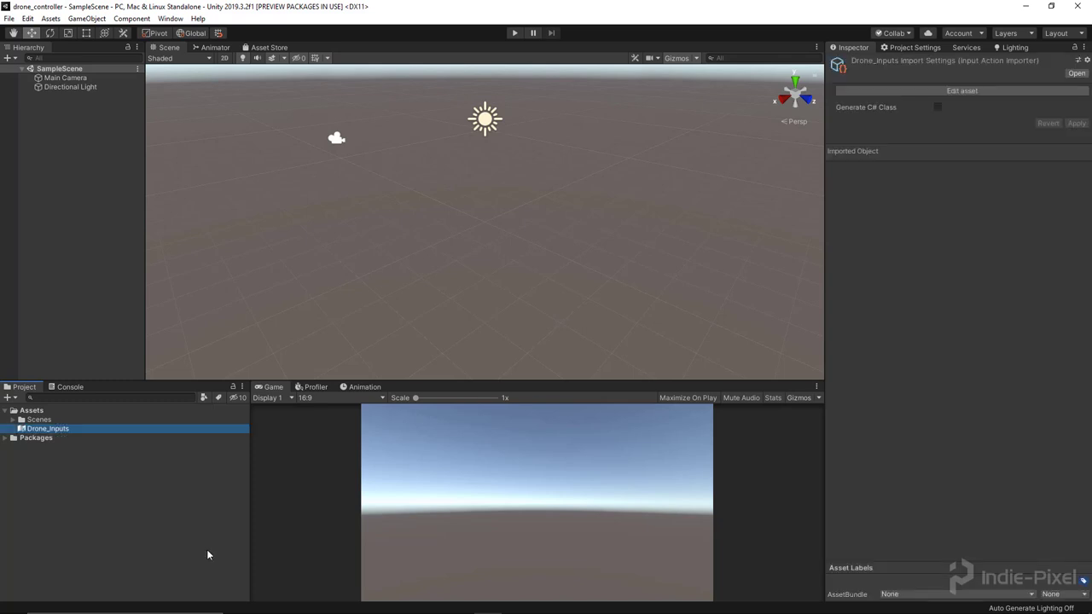
double_click(62, 430)
drag(162, 9, 415, 133)
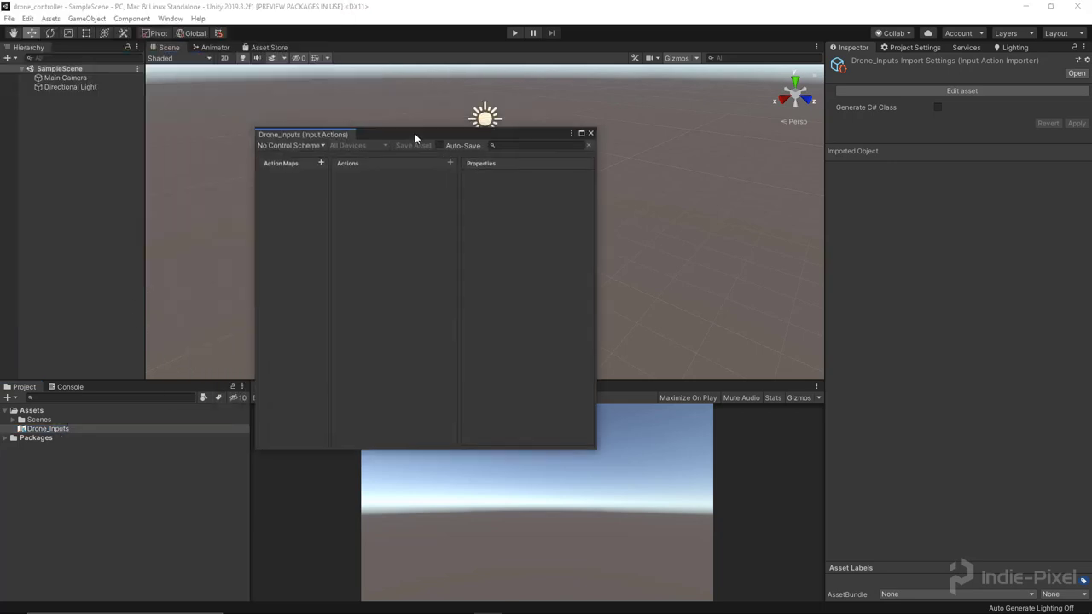
Step: Reopen Drone_Inputs in the Input Actions editor and enlarge the window
click(591, 133)
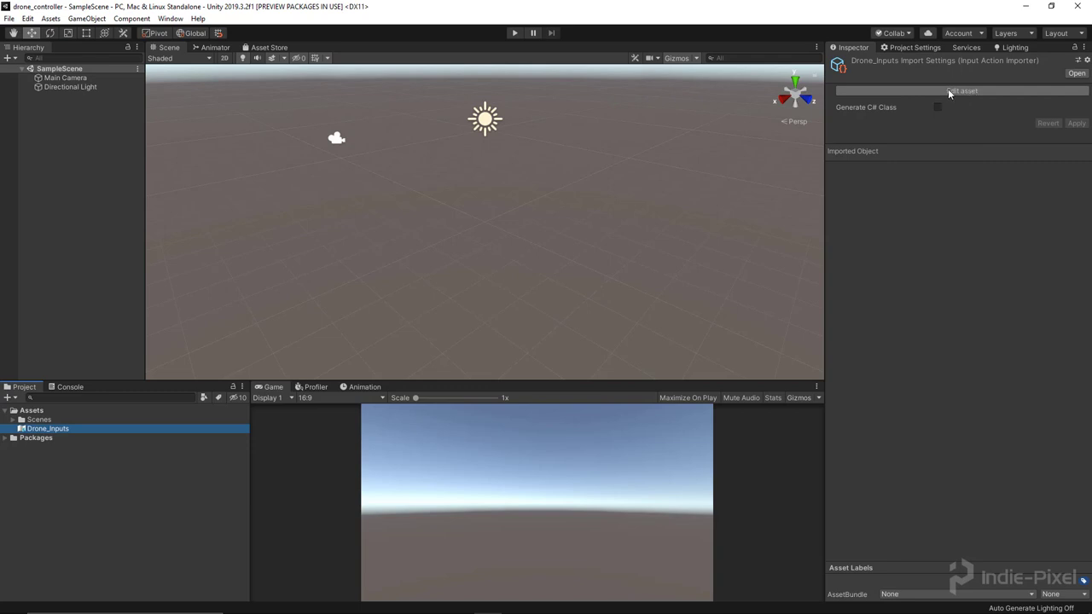
click(966, 91)
drag(381, 135, 361, 124)
drag(590, 442, 814, 436)
drag(459, 128, 432, 126)
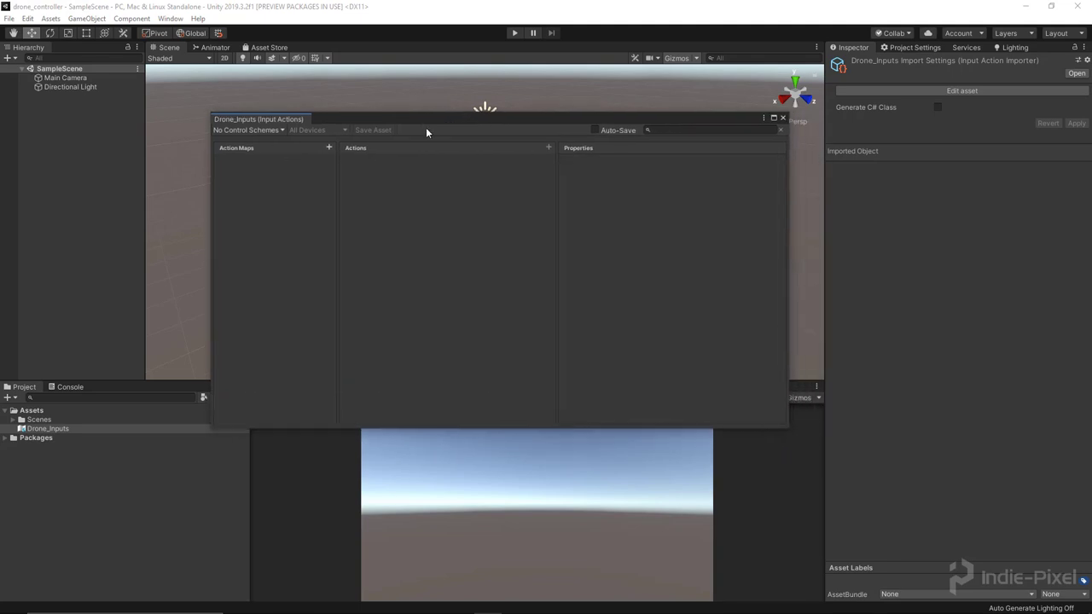
Step: Add an action map named Drone
click(328, 148)
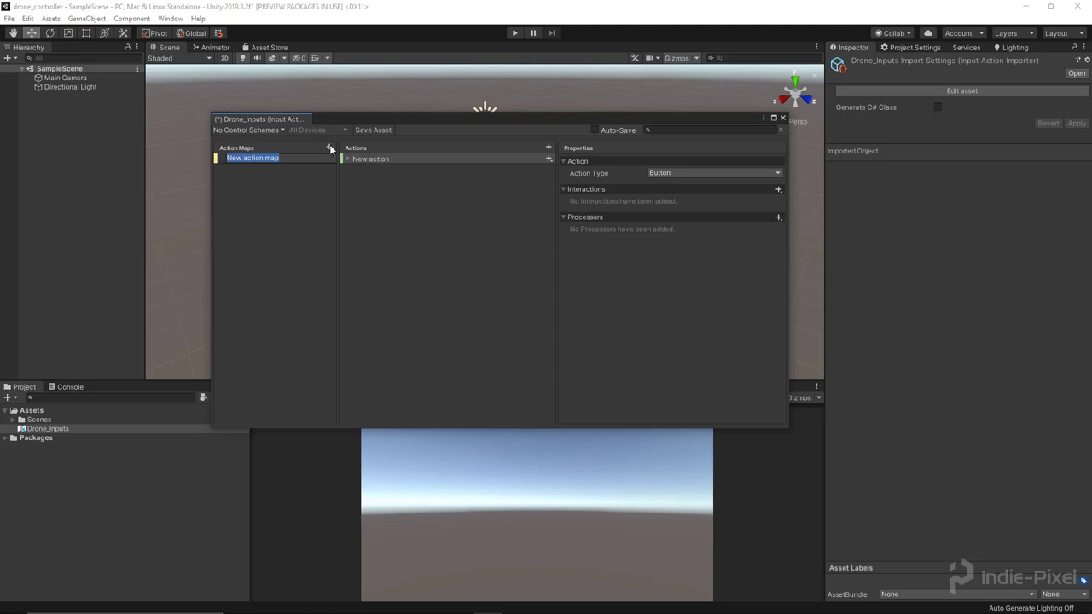
text(Drone)
key(Return)
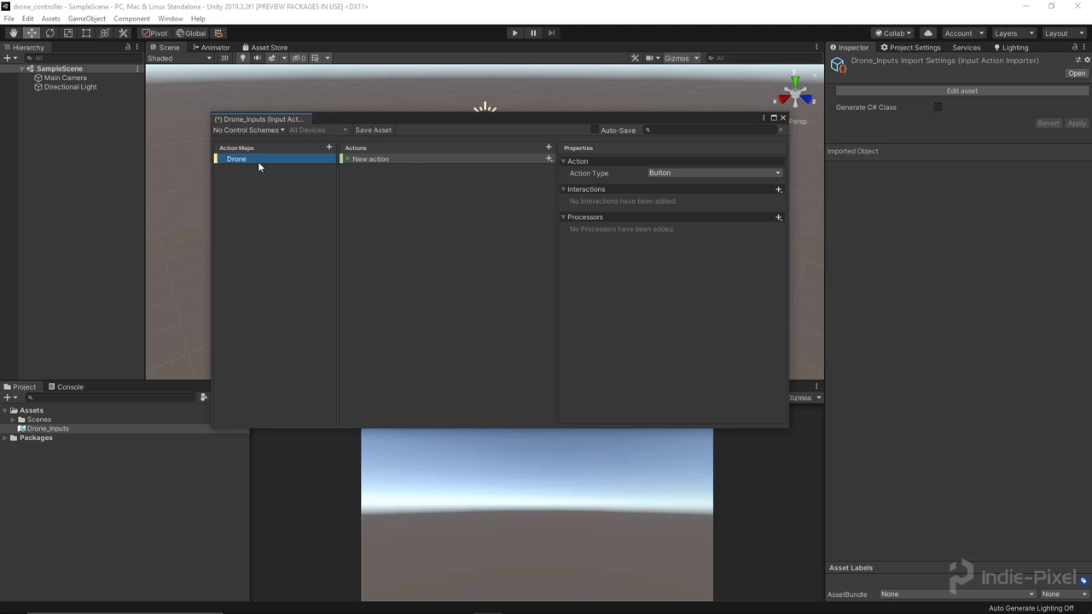
Step: Rename the new action to Move and delete its empty binding
click(347, 159)
double_click(383, 159)
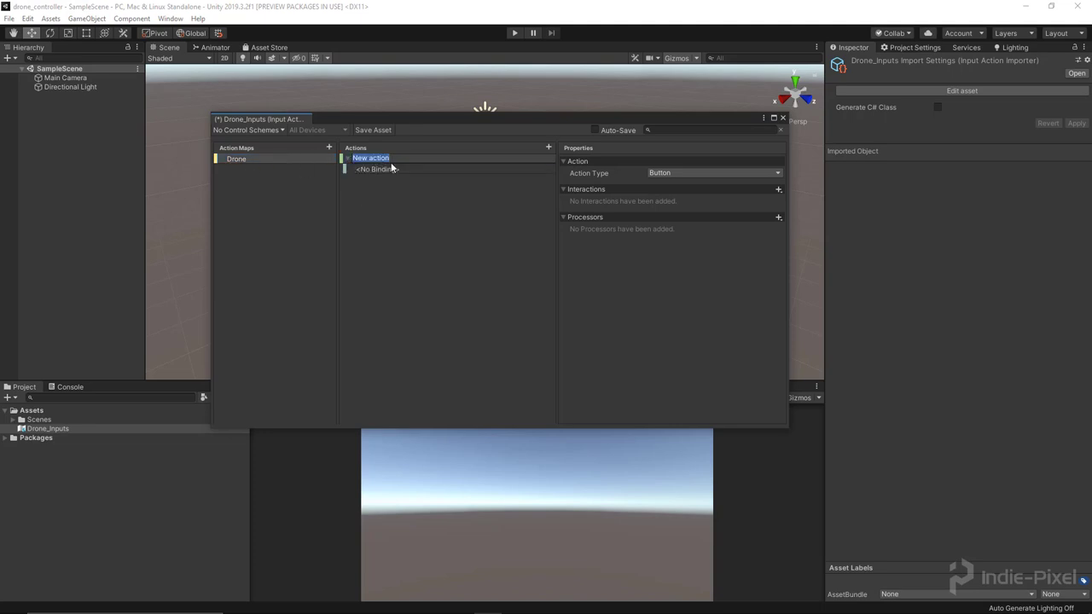
text(Move)
key(Return)
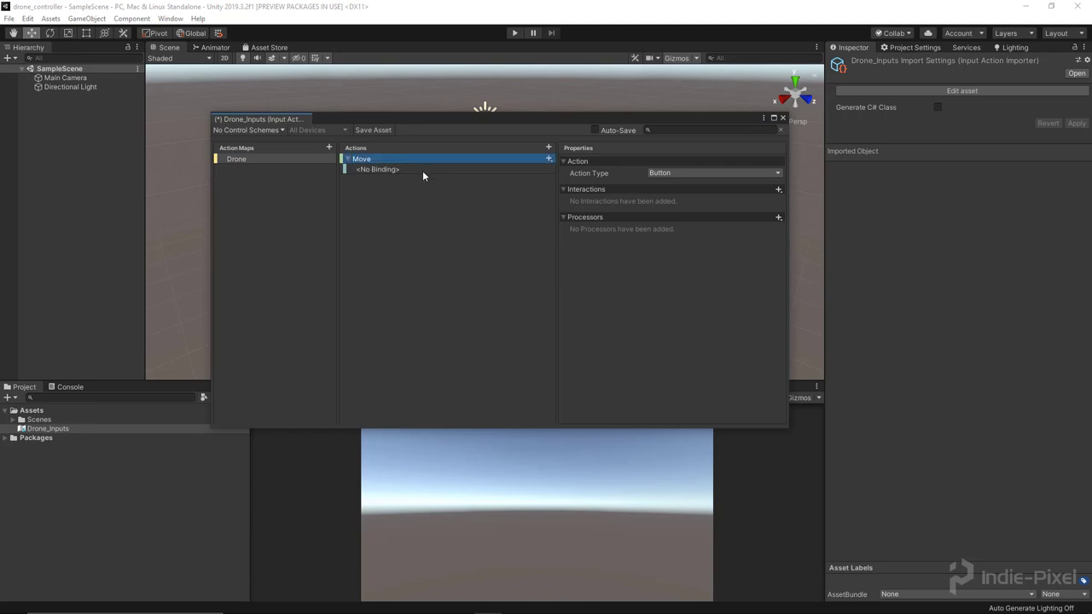
right_click(423, 170)
click(469, 238)
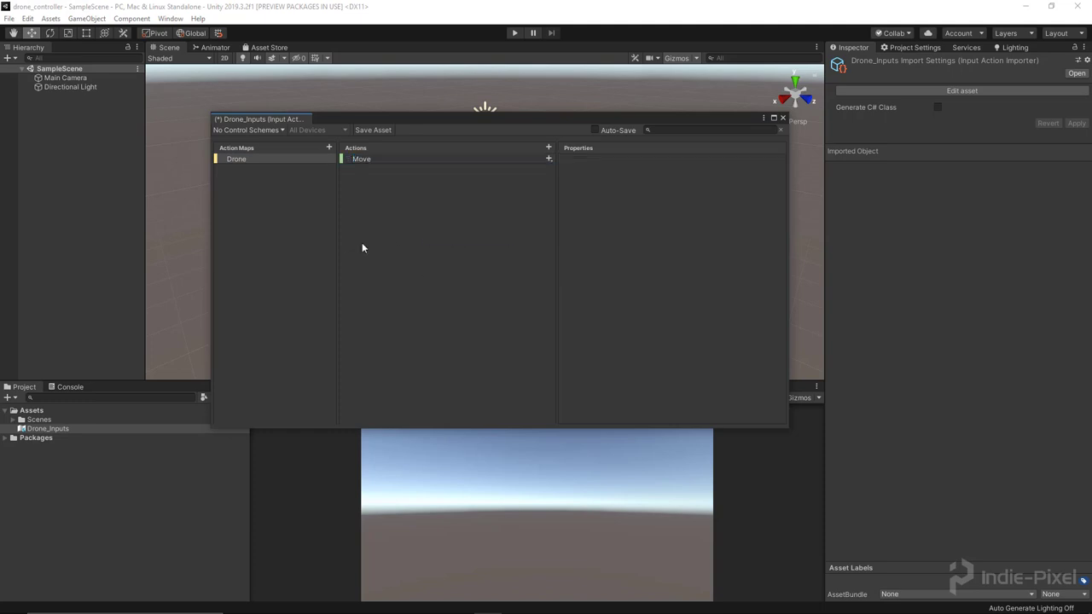
Step: Set Move's action type to Value and add a 1D Axis composite binding
click(395, 160)
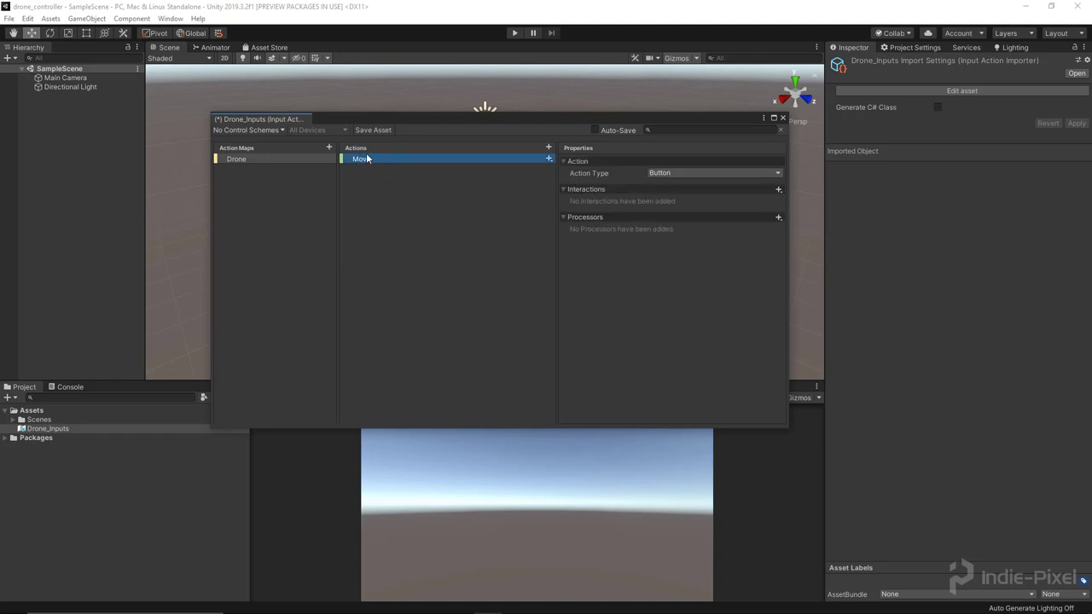
click(701, 173)
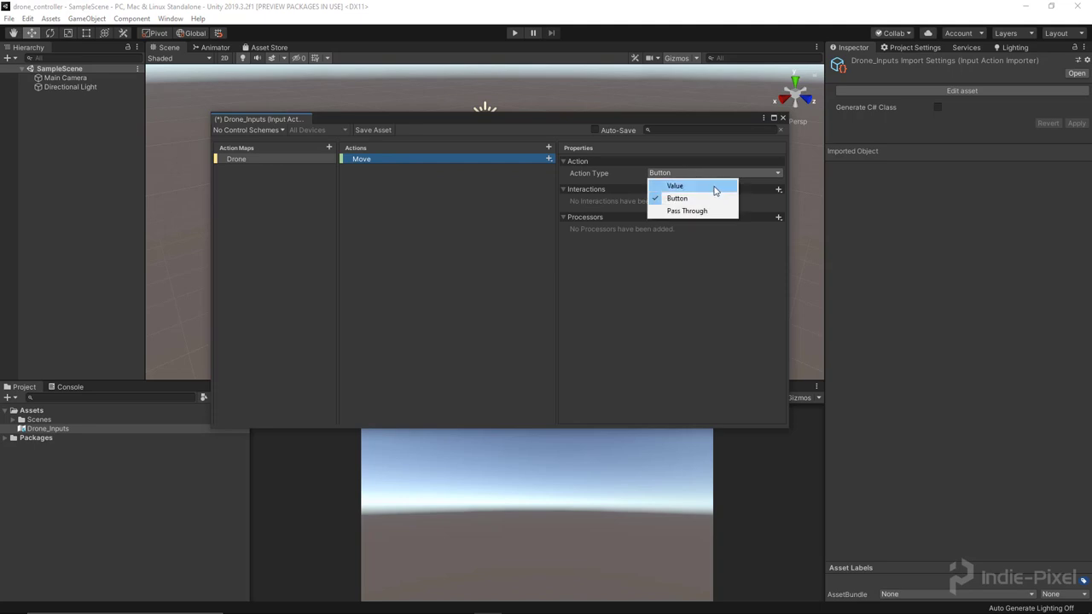
click(722, 185)
click(549, 160)
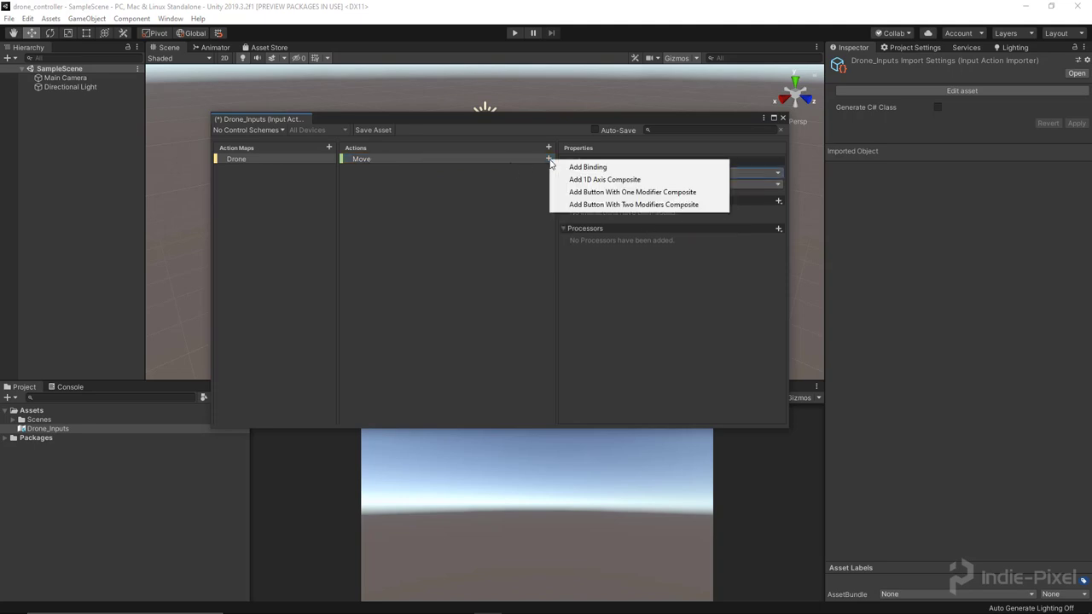
click(605, 180)
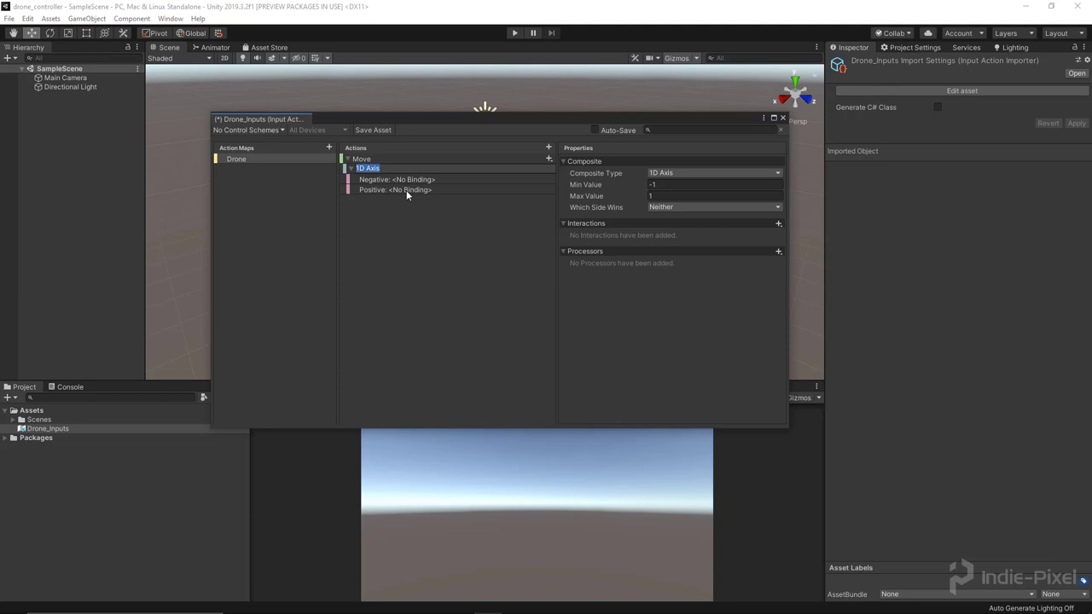
Step: Rename the composite to AD and bind its Negative part to Keyboard A
text(AD)
key(Return)
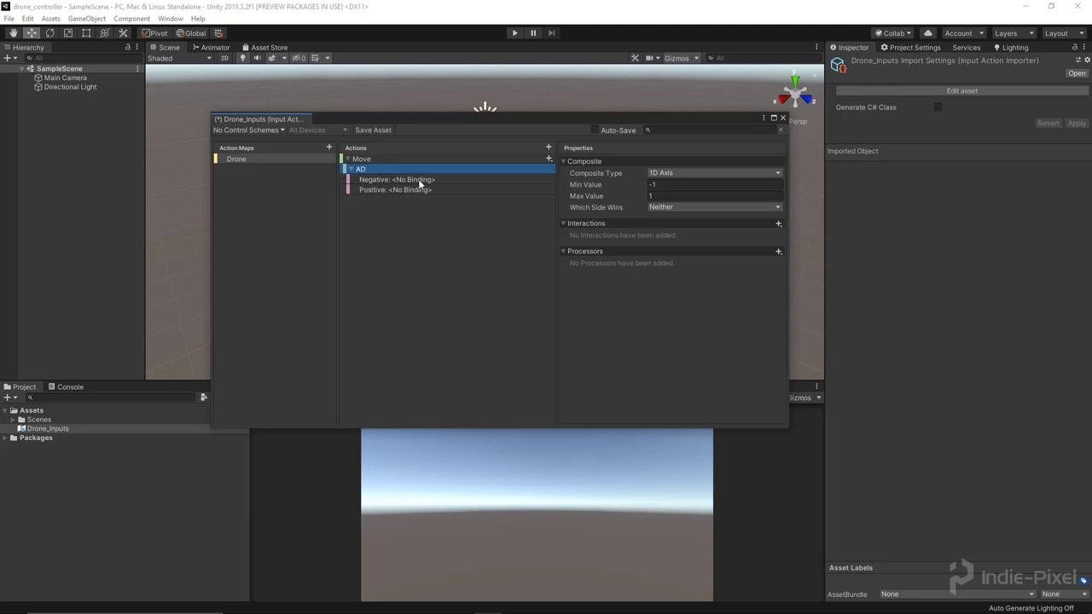
click(422, 181)
click(427, 192)
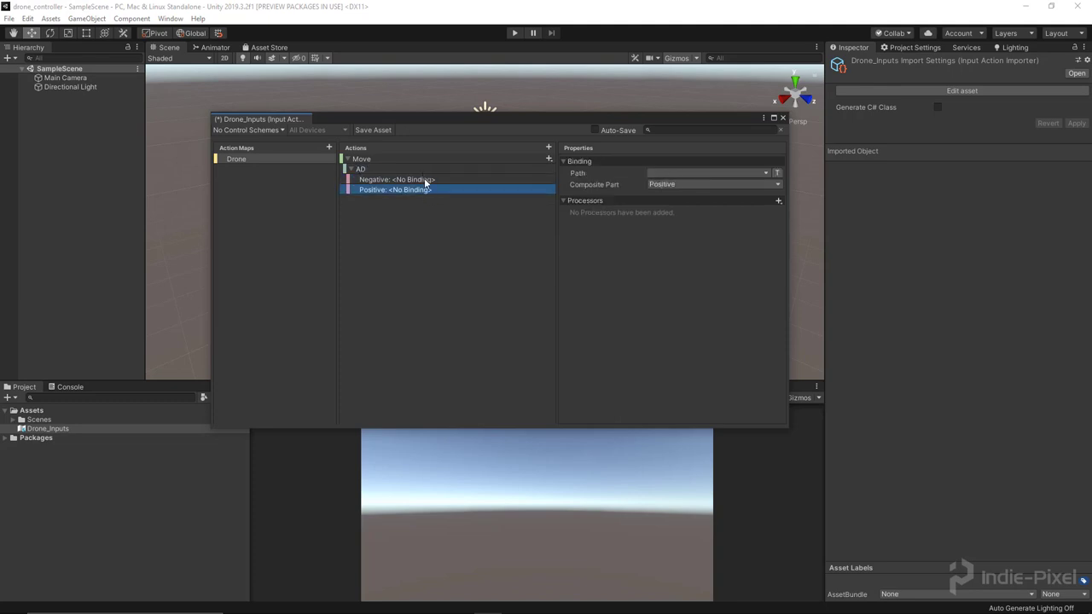
click(425, 179)
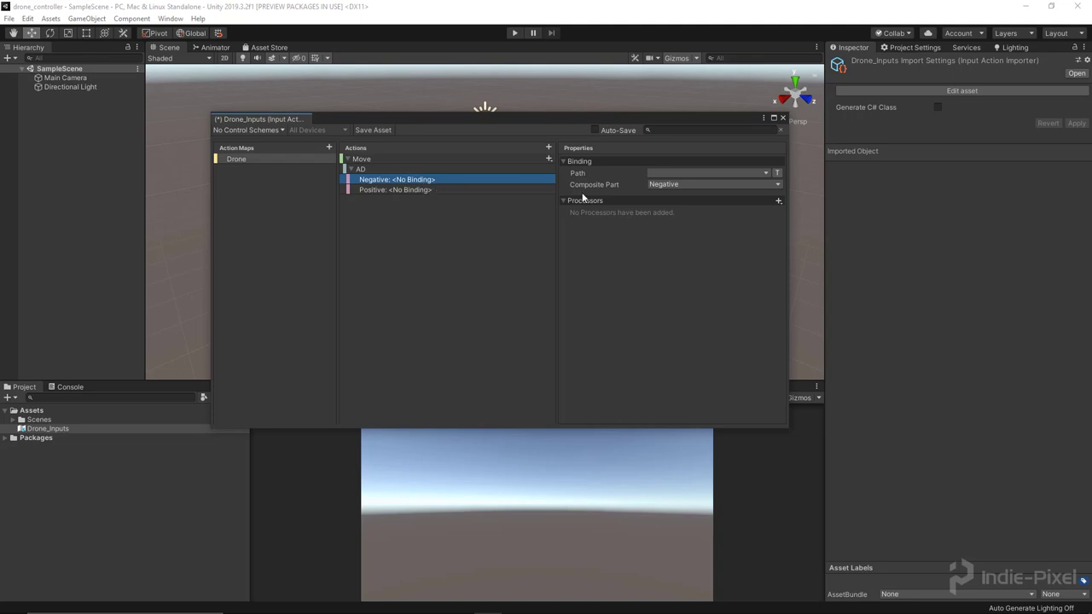
click(763, 175)
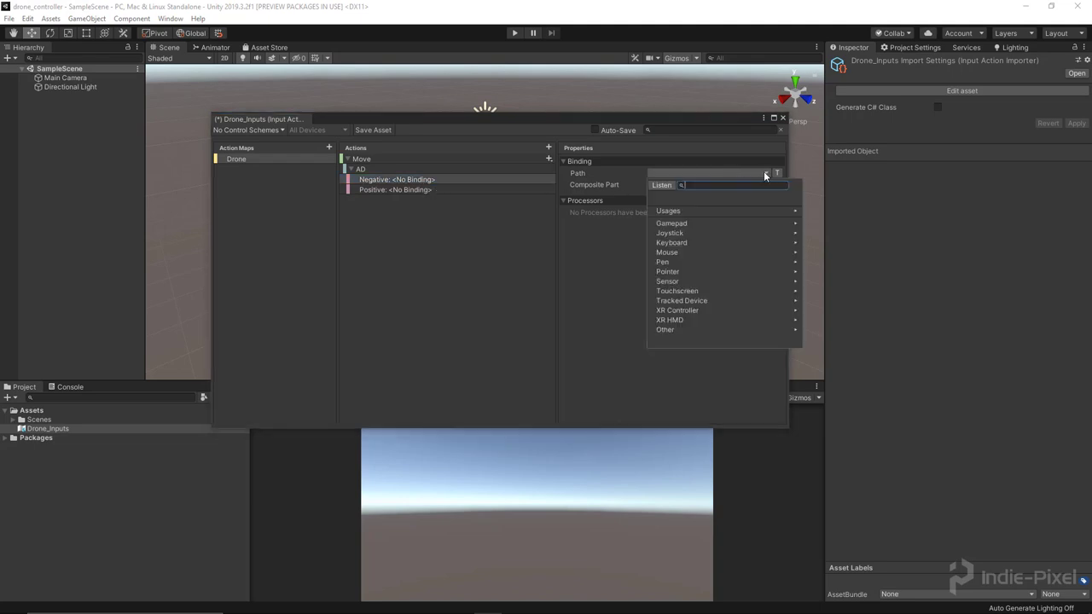
click(690, 243)
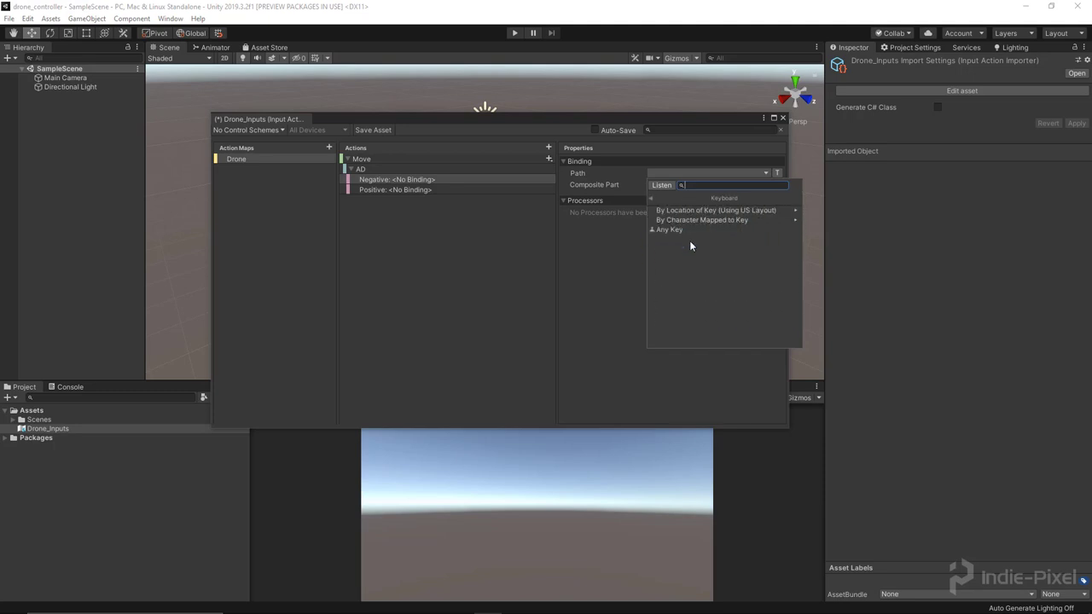
click(708, 211)
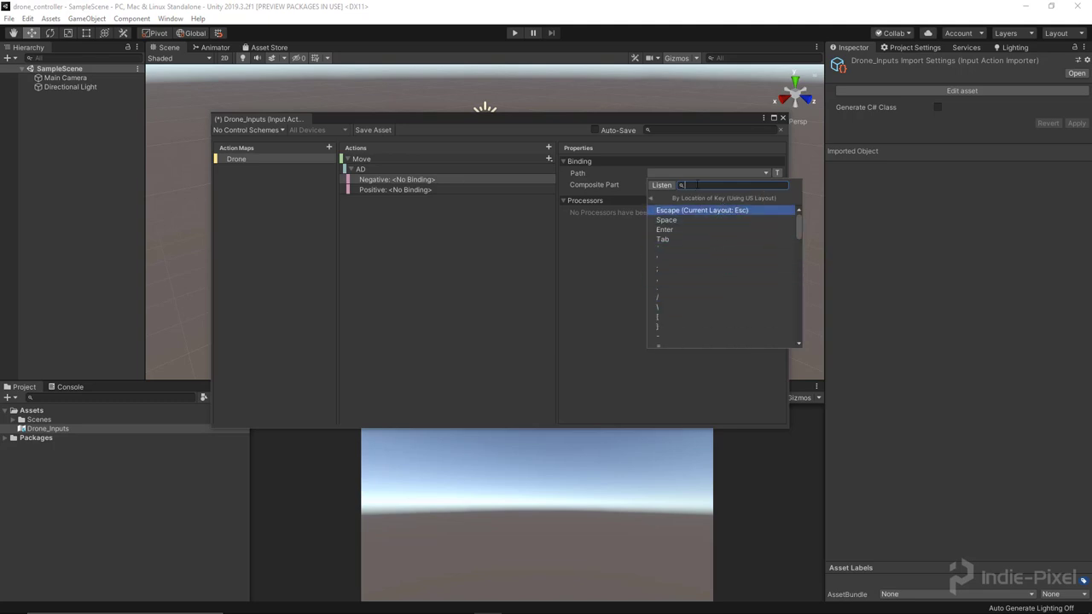
text(A)
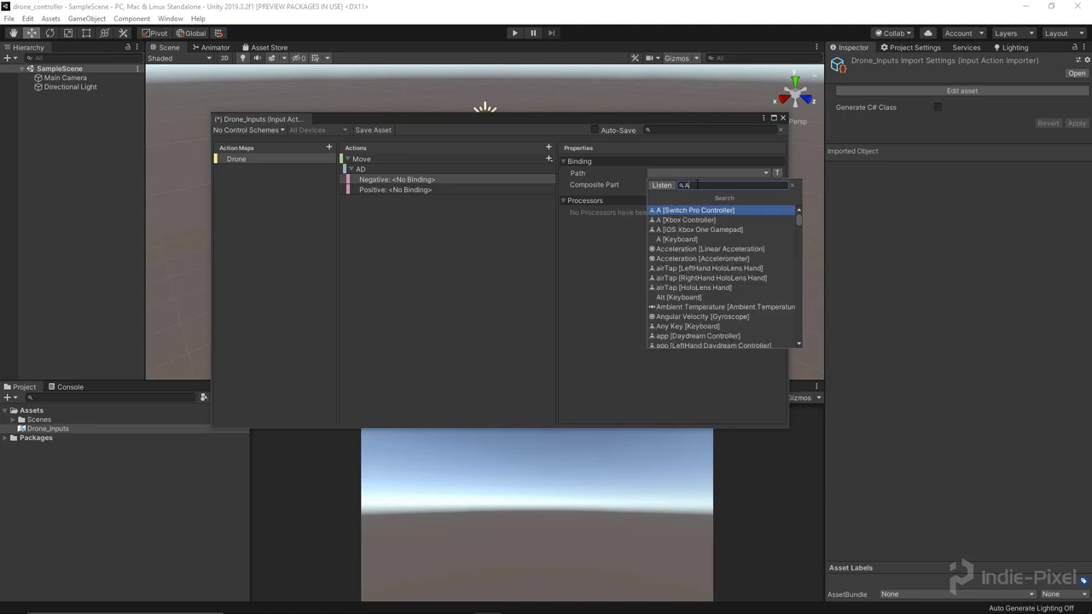
click(685, 239)
Step: Bind the AD composite's Positive part to Keyboard D
click(388, 190)
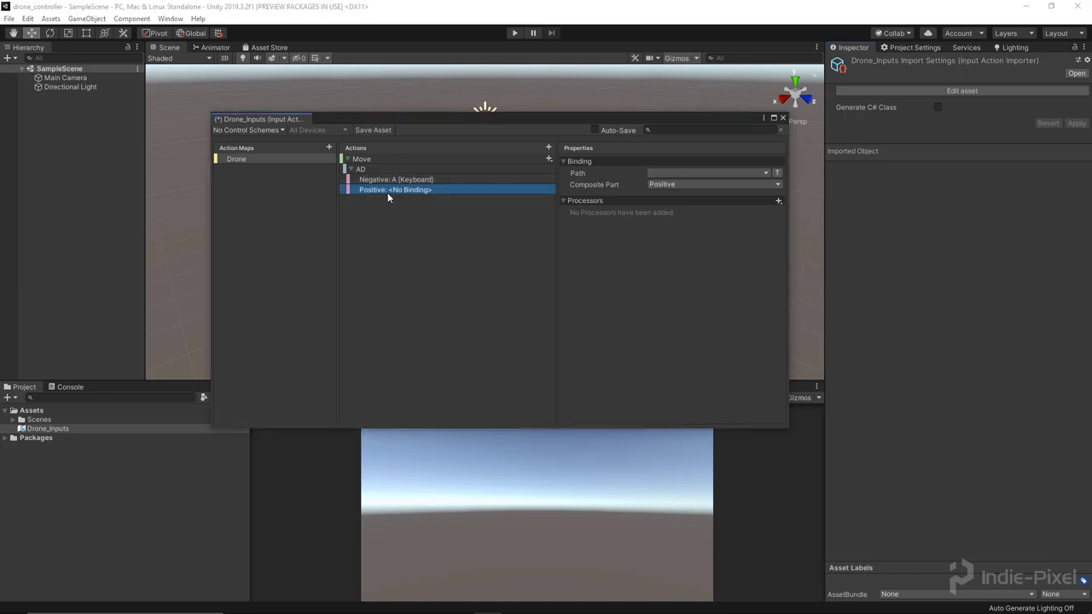
click(765, 172)
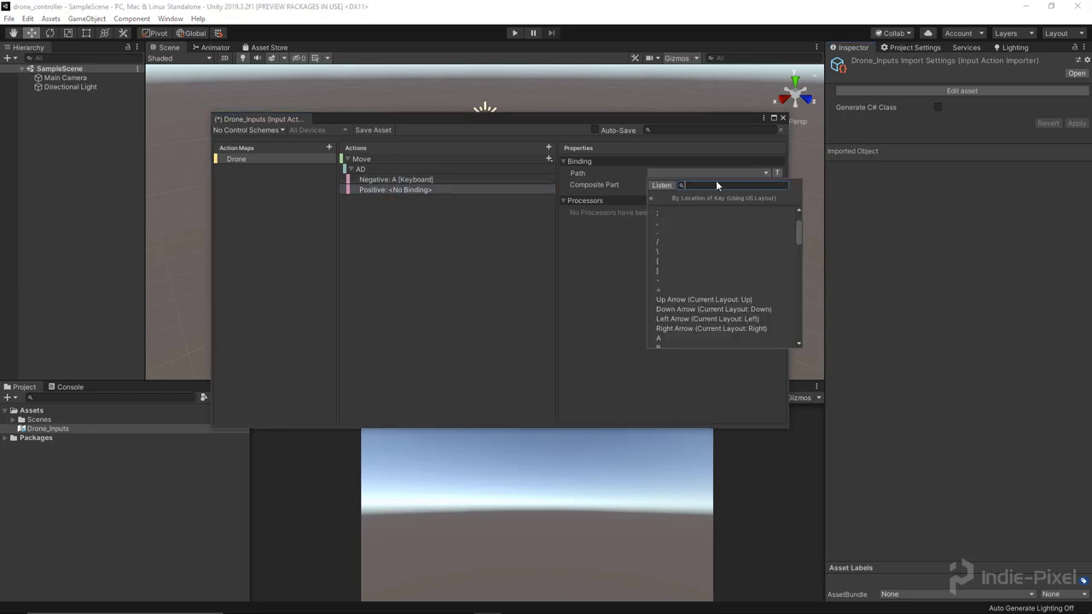
text(d)
click(687, 210)
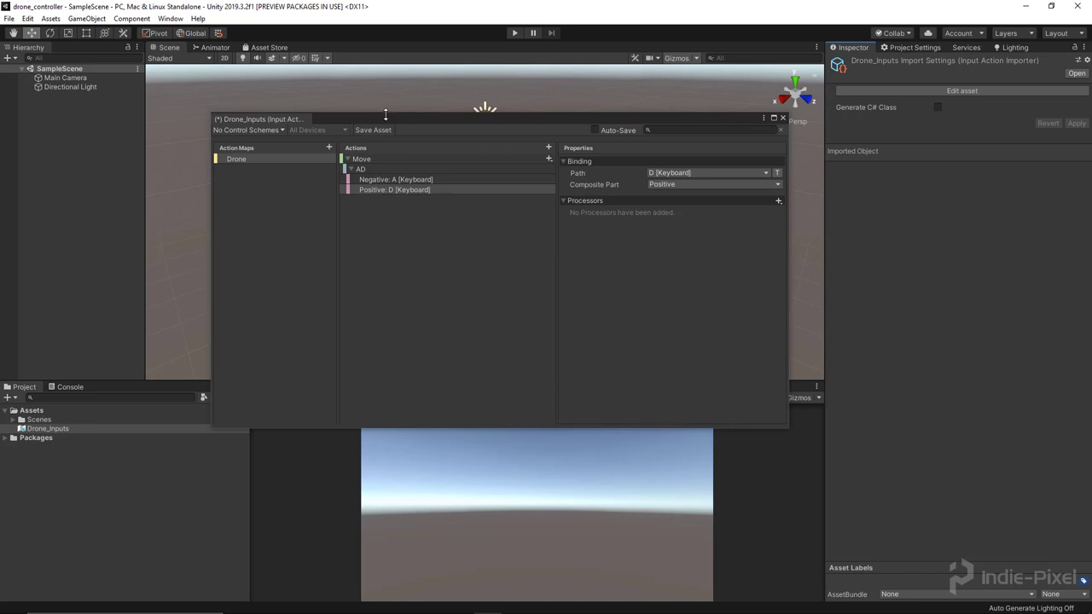
Step: Save the Drone_Inputs asset and dock the Input Actions editor into the main layout
drag(393, 120, 384, 108)
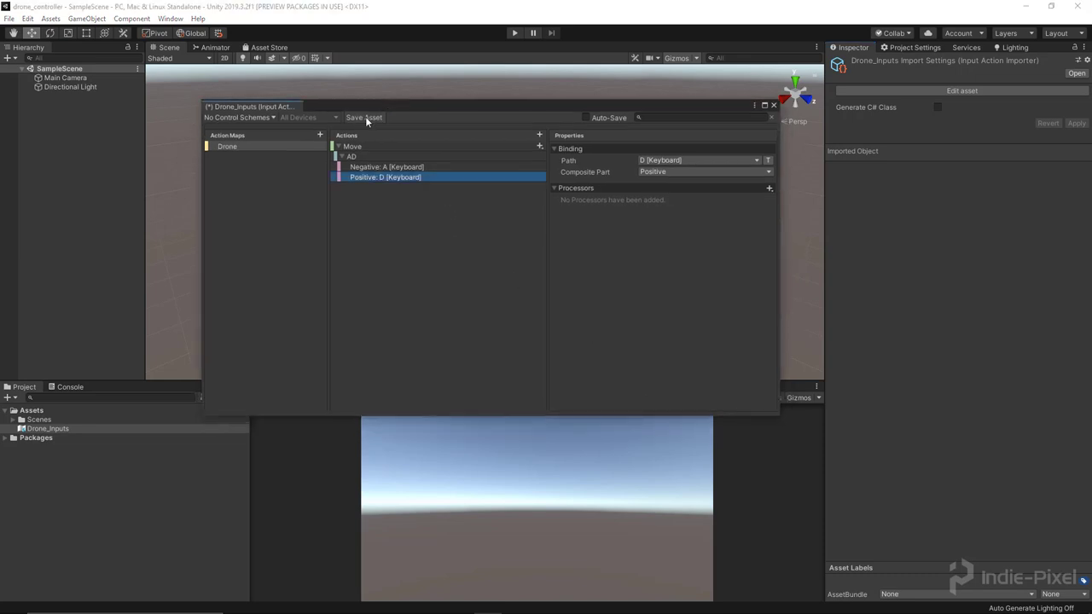
click(366, 118)
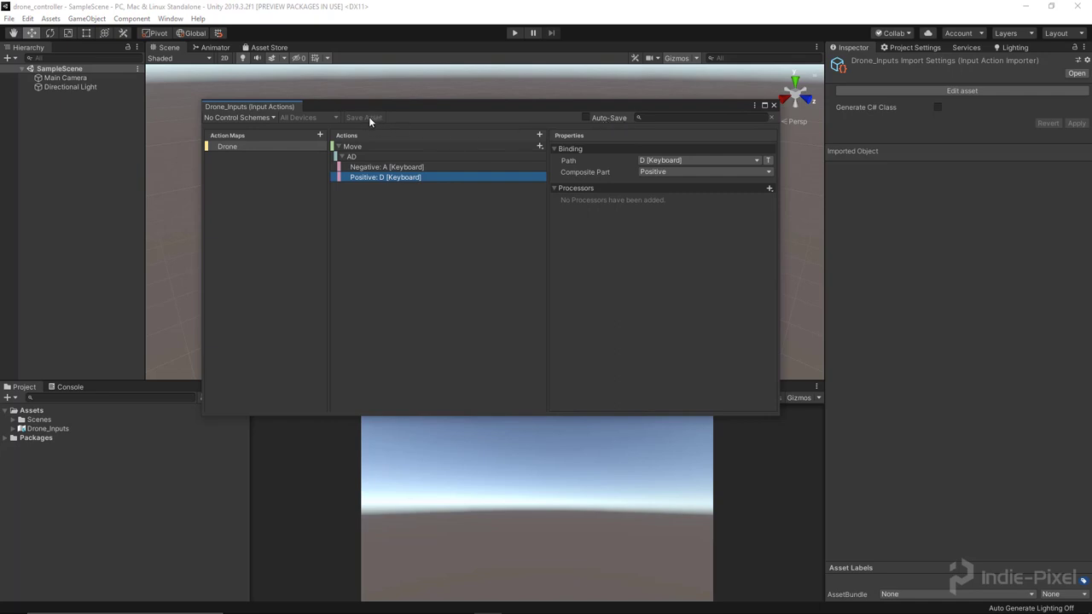
drag(404, 107, 419, 122)
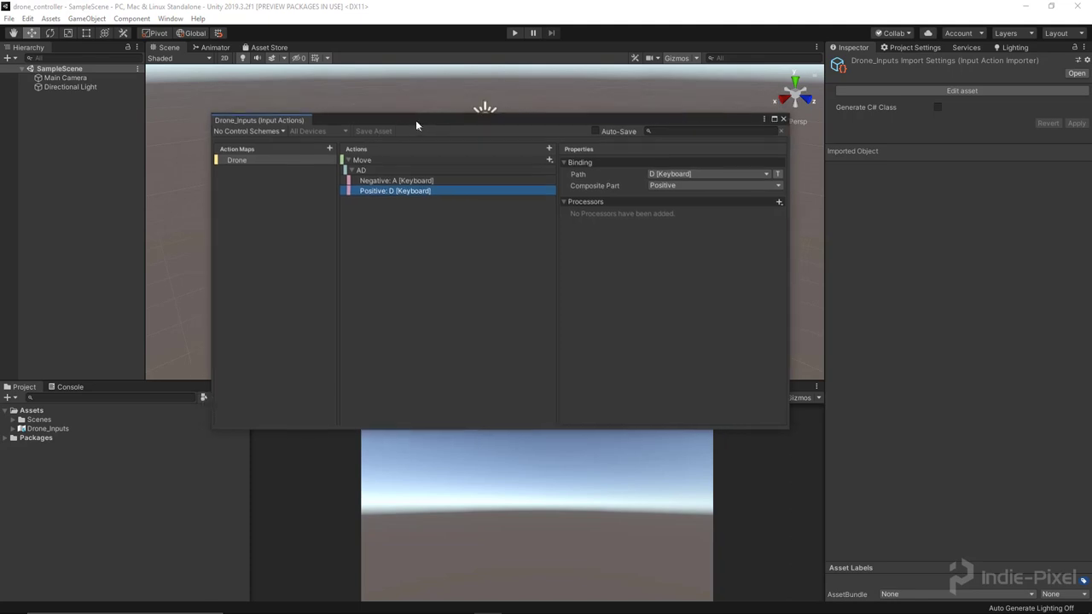
drag(273, 119, 311, 51)
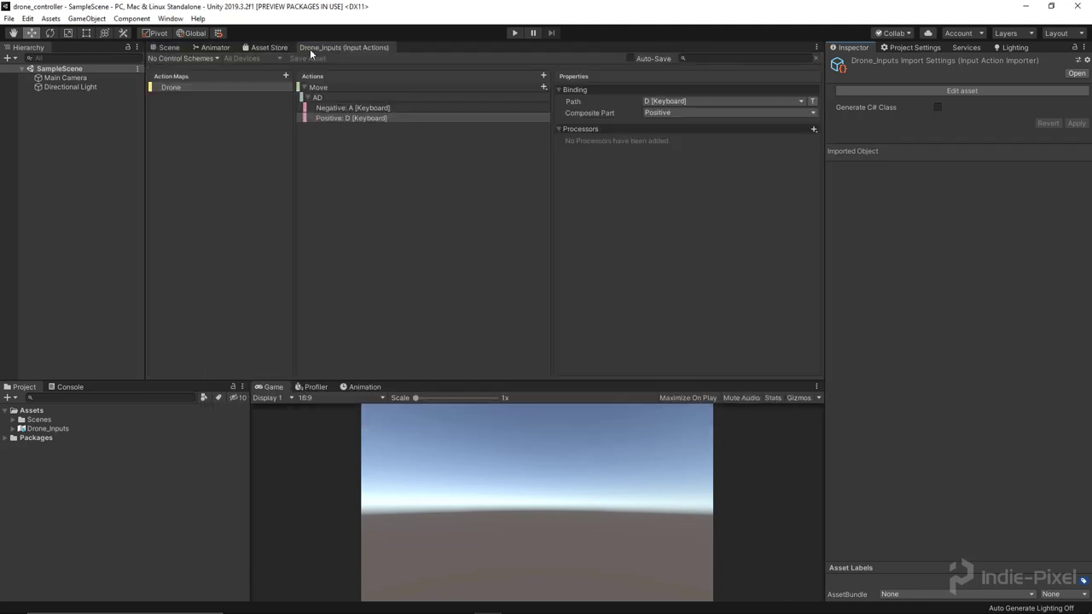
drag(581, 378, 580, 315)
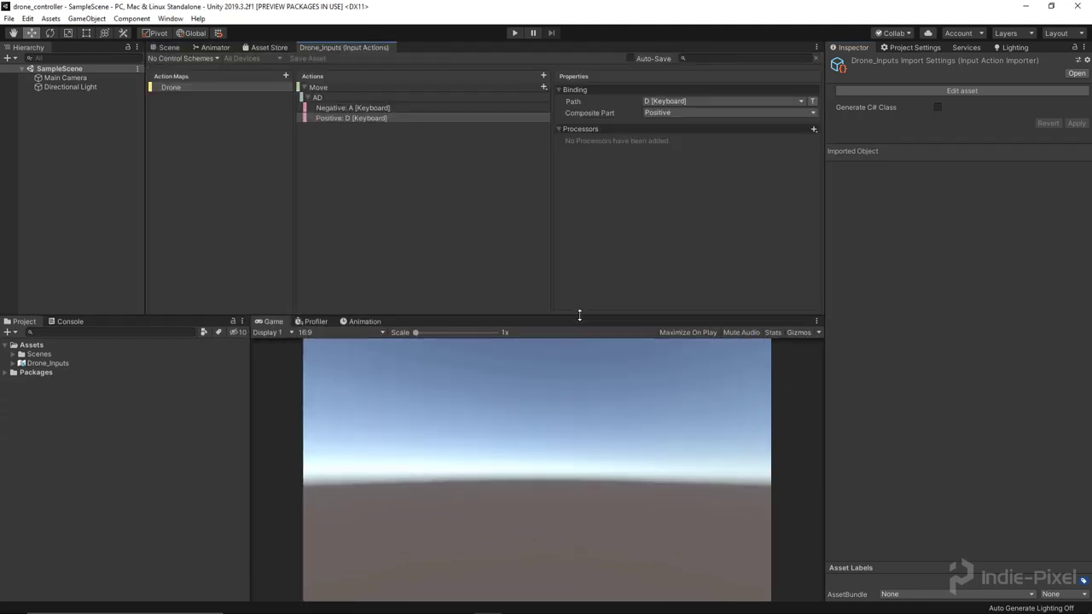
Step: Widen the game view, inspector, and hierarchy panels
drag(248, 464, 184, 475)
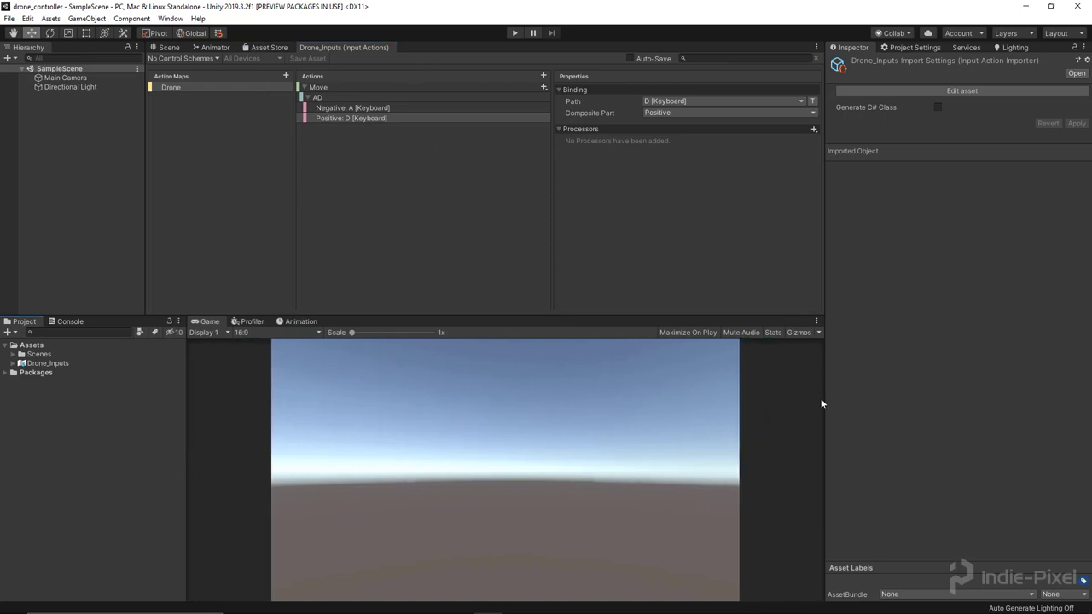
drag(820, 396, 813, 404)
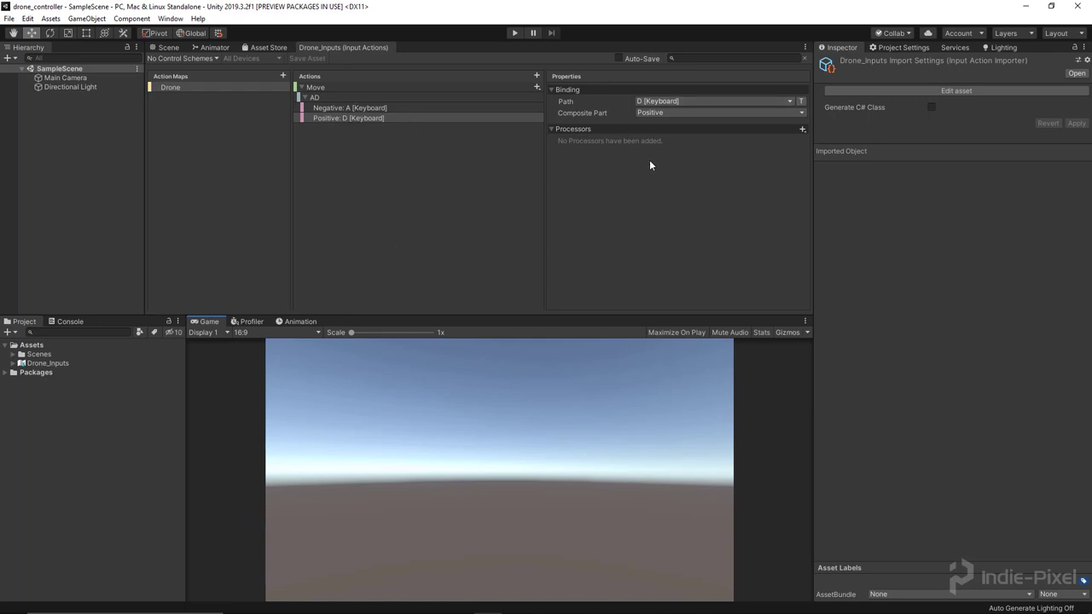
drag(147, 177, 152, 177)
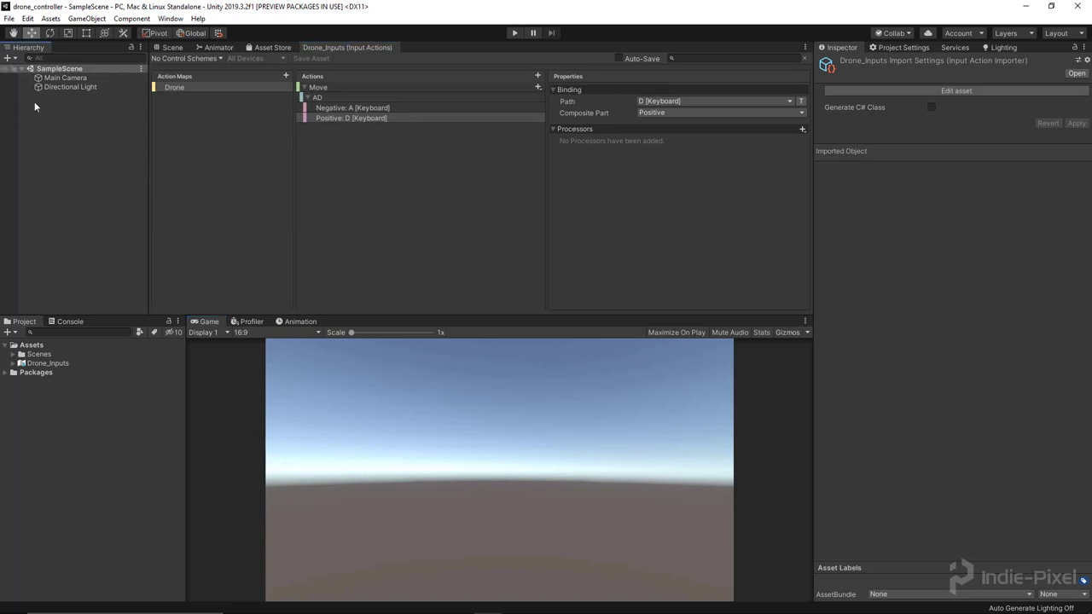
Step: Add an empty GameObject named Test_Input to the scene
right_click(53, 134)
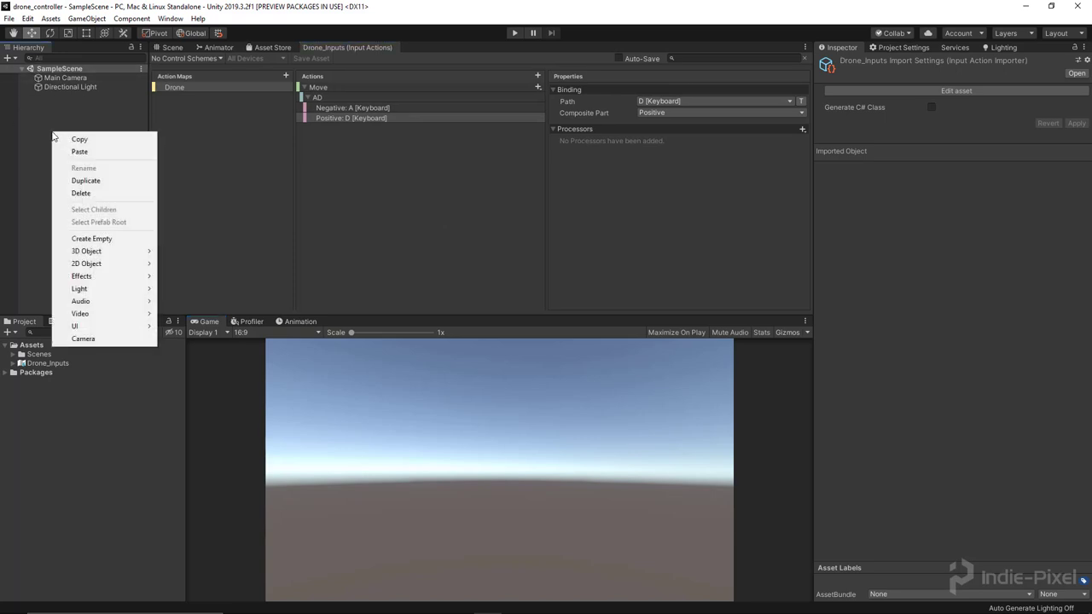
click(96, 239)
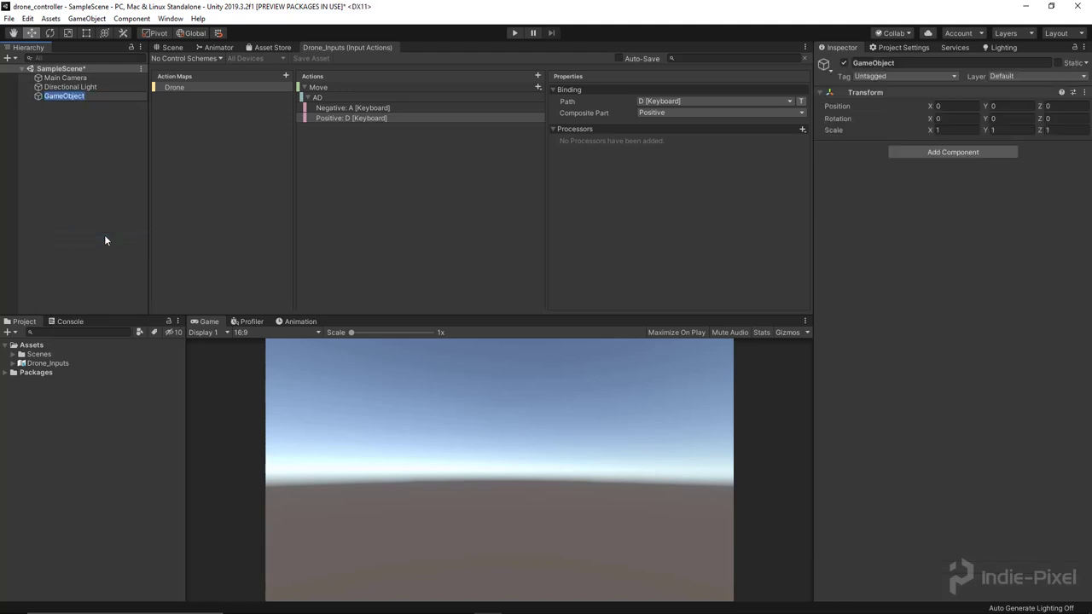
text(Test_Input)
key(Return)
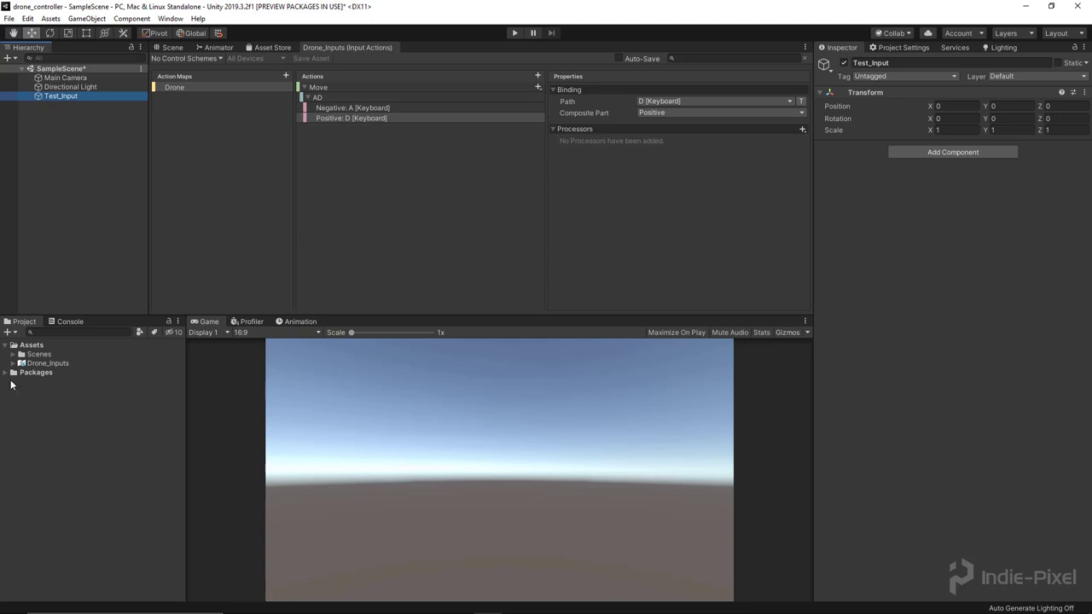
Step: Create a C# script named Test_Input in Assets and open it in Visual Studio
click(39, 348)
right_click(39, 348)
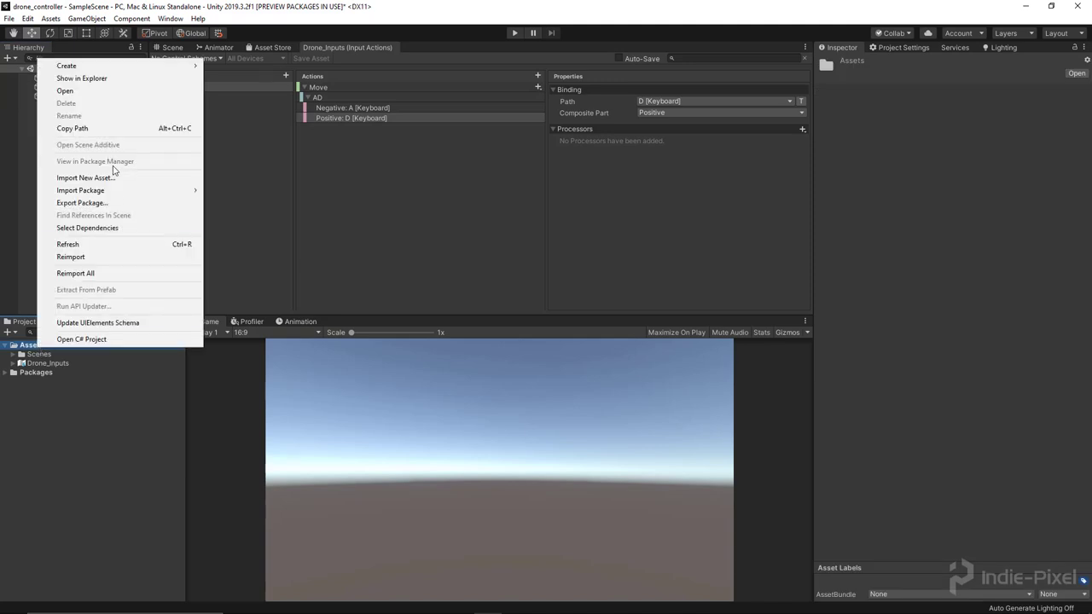
click(45, 354)
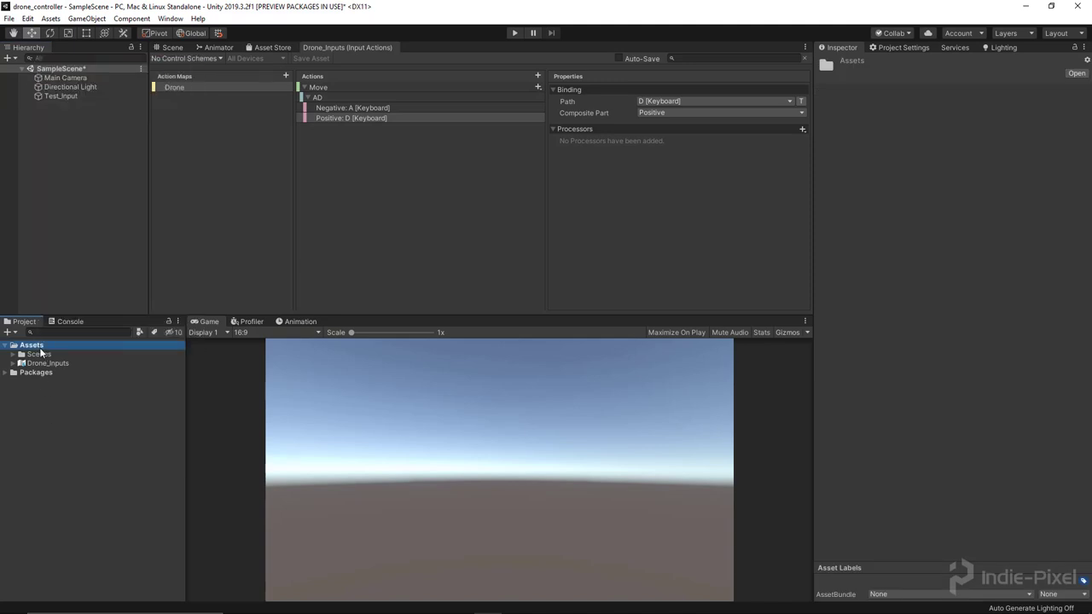
right_click(42, 351)
mouse_move(166, 68)
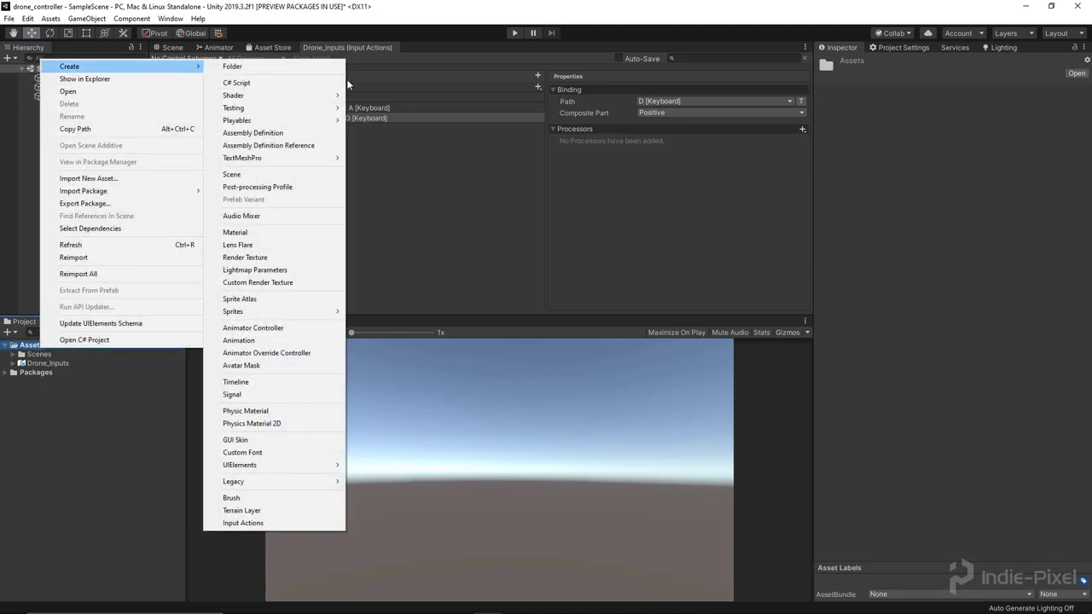
click(261, 85)
text(Test_Input)
key(Return)
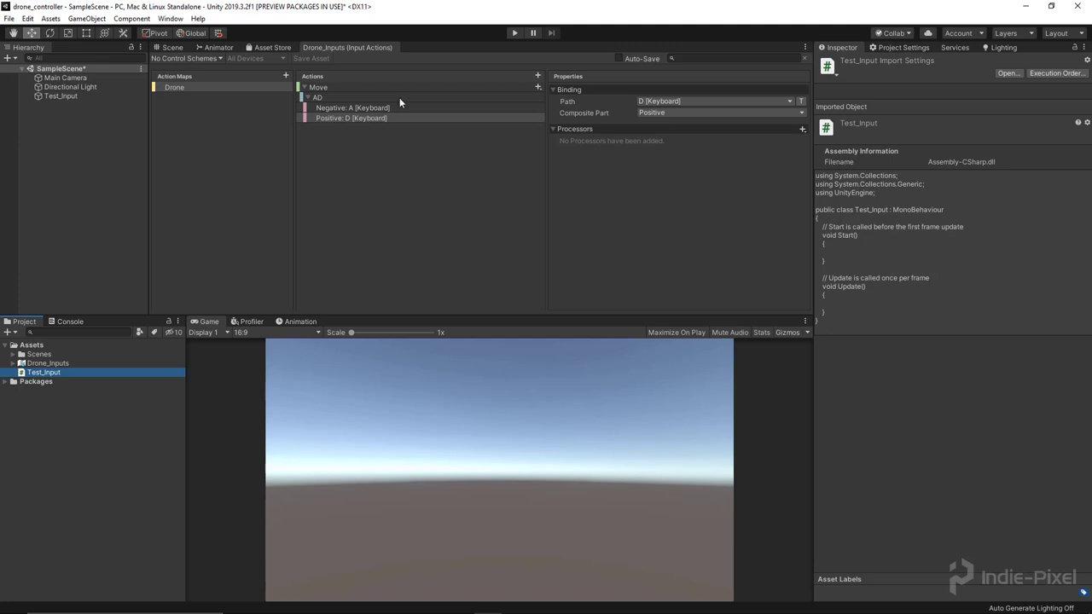
double_click(39, 377)
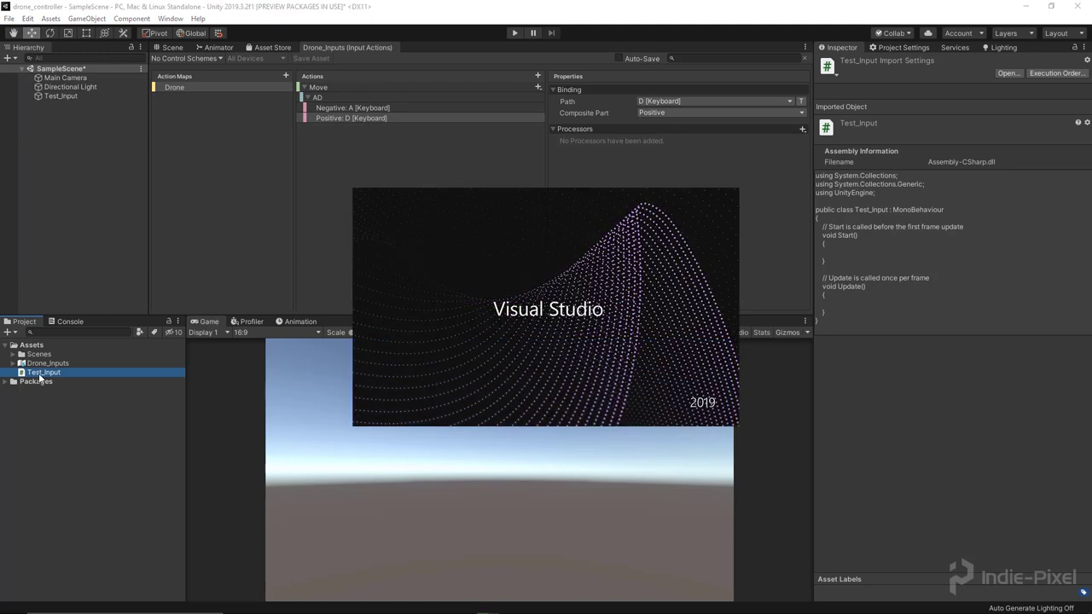